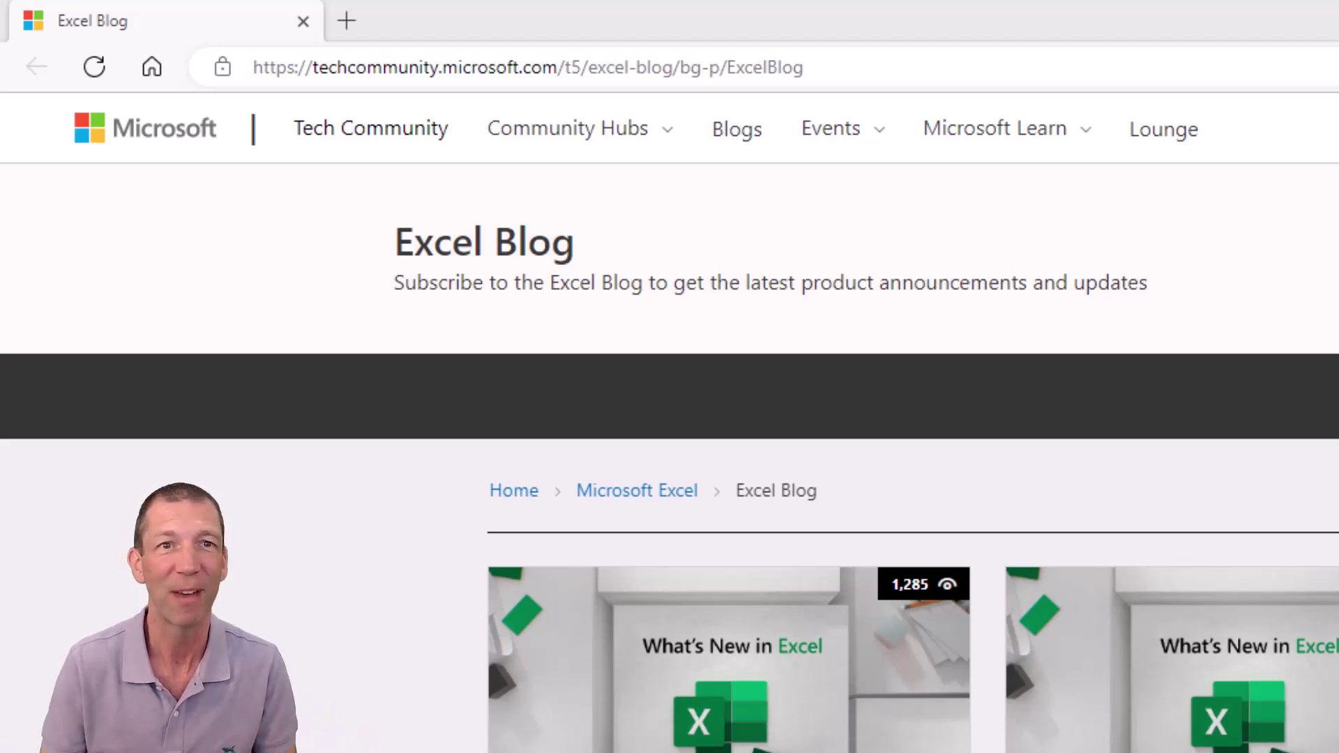
Go to excel.new in Edge to create a new blank Excel workbook
left_click(825, 70)
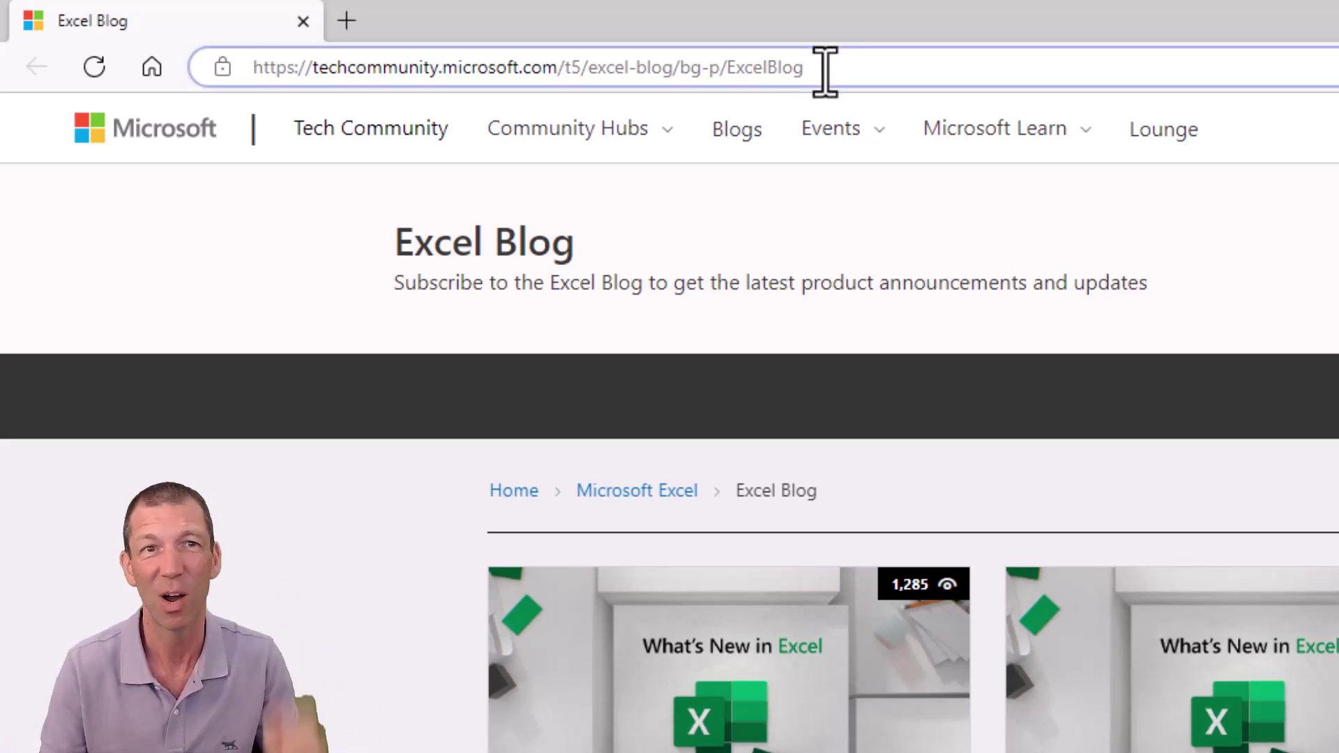
triple_click(826, 70)
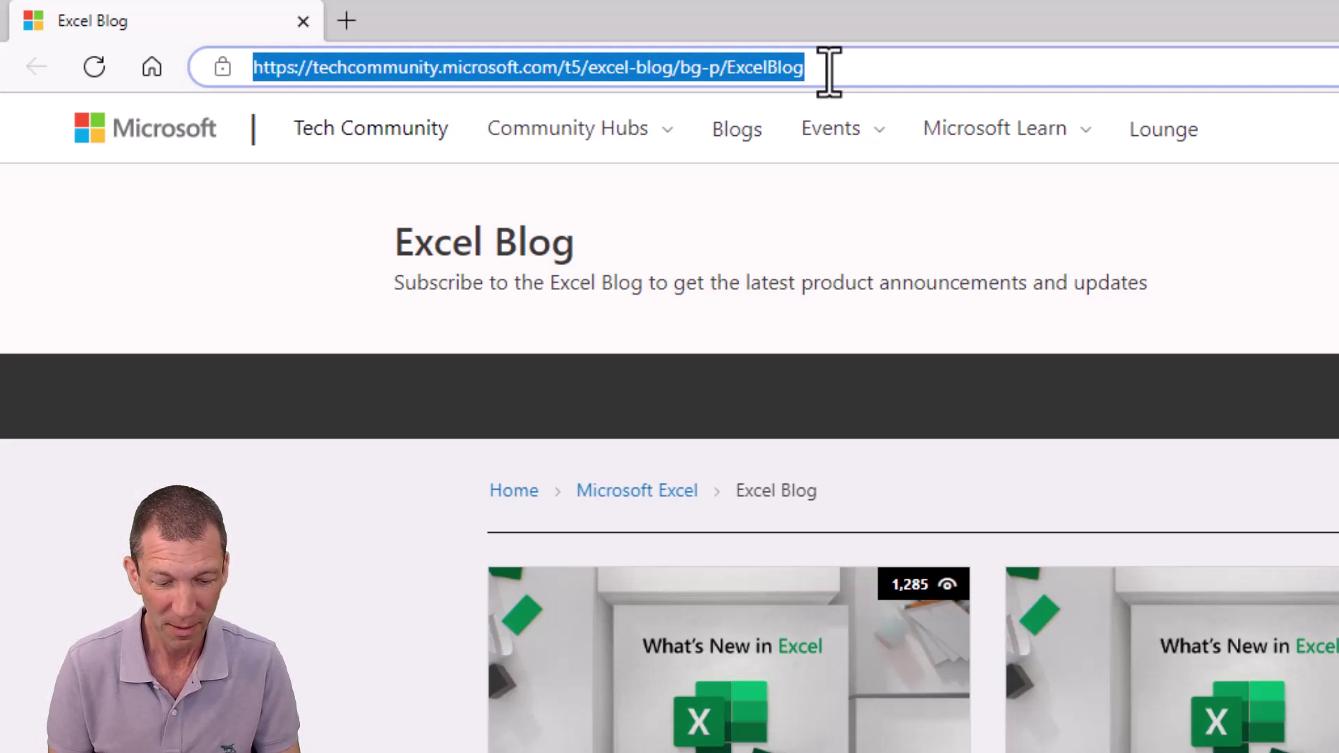
type("excel.new")
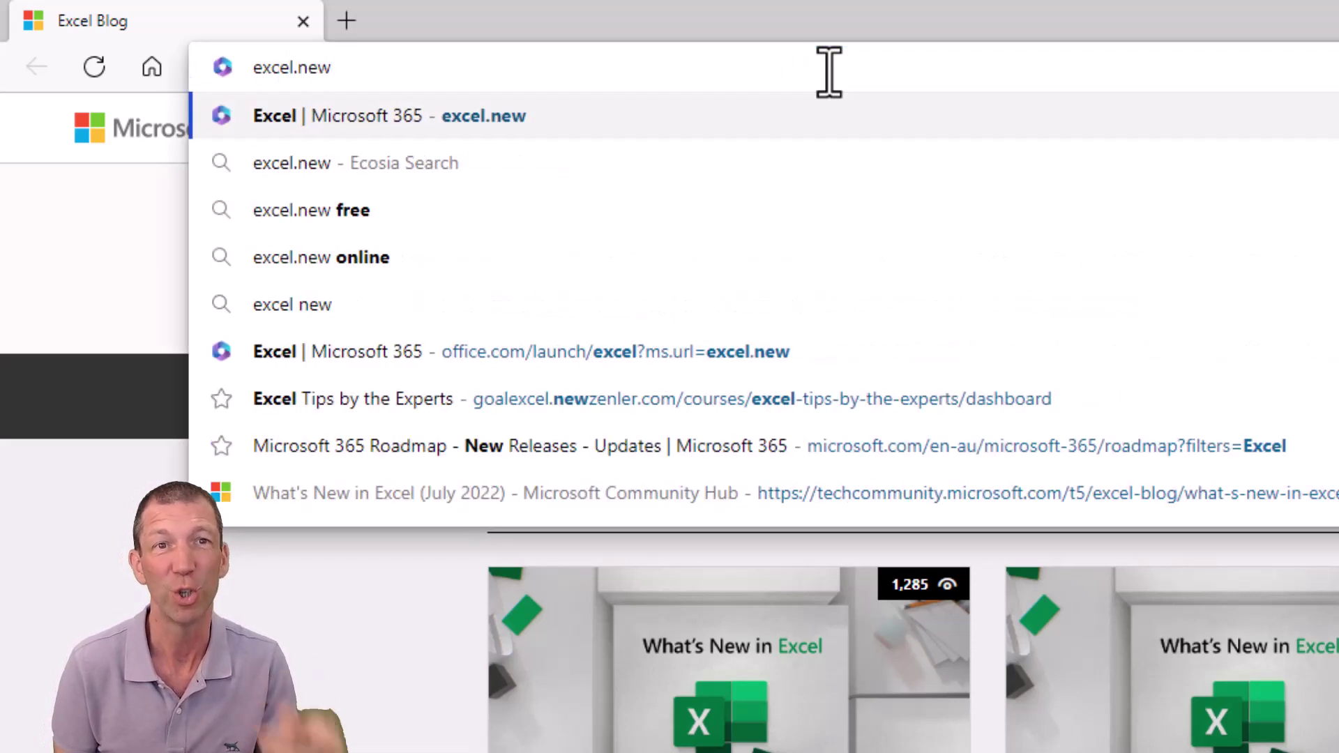
key("Return")
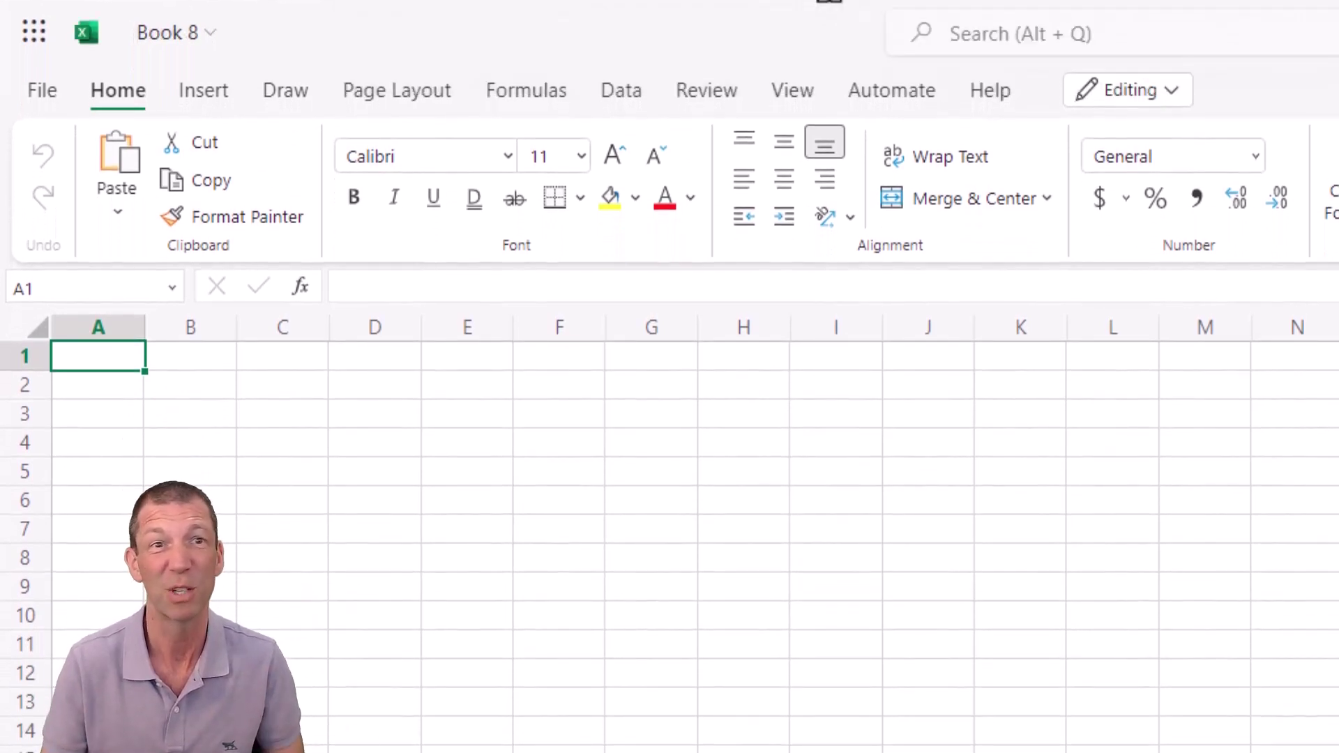
Enter the comma list Apple,Pear,Grape in cell A1
scroll(793, 457, "up", 3, "ctrl")
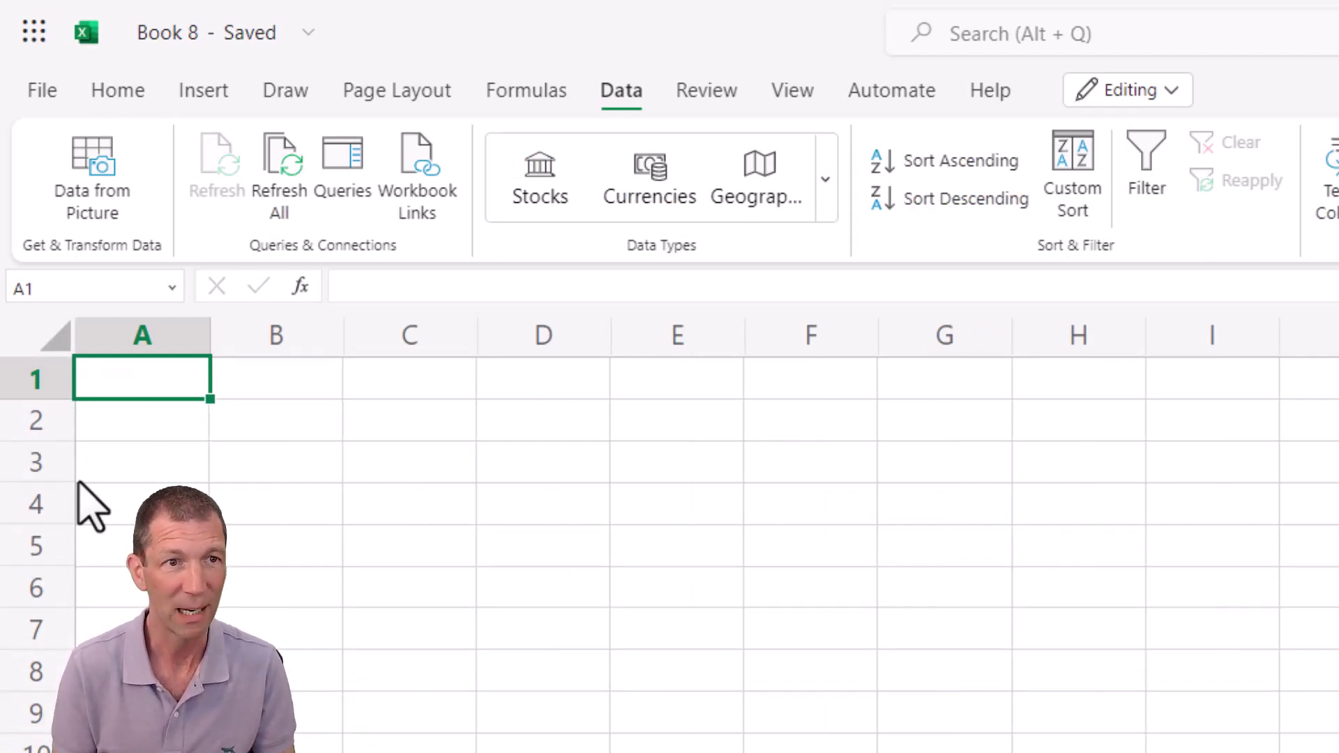
type("Apple,Pear,Grape")
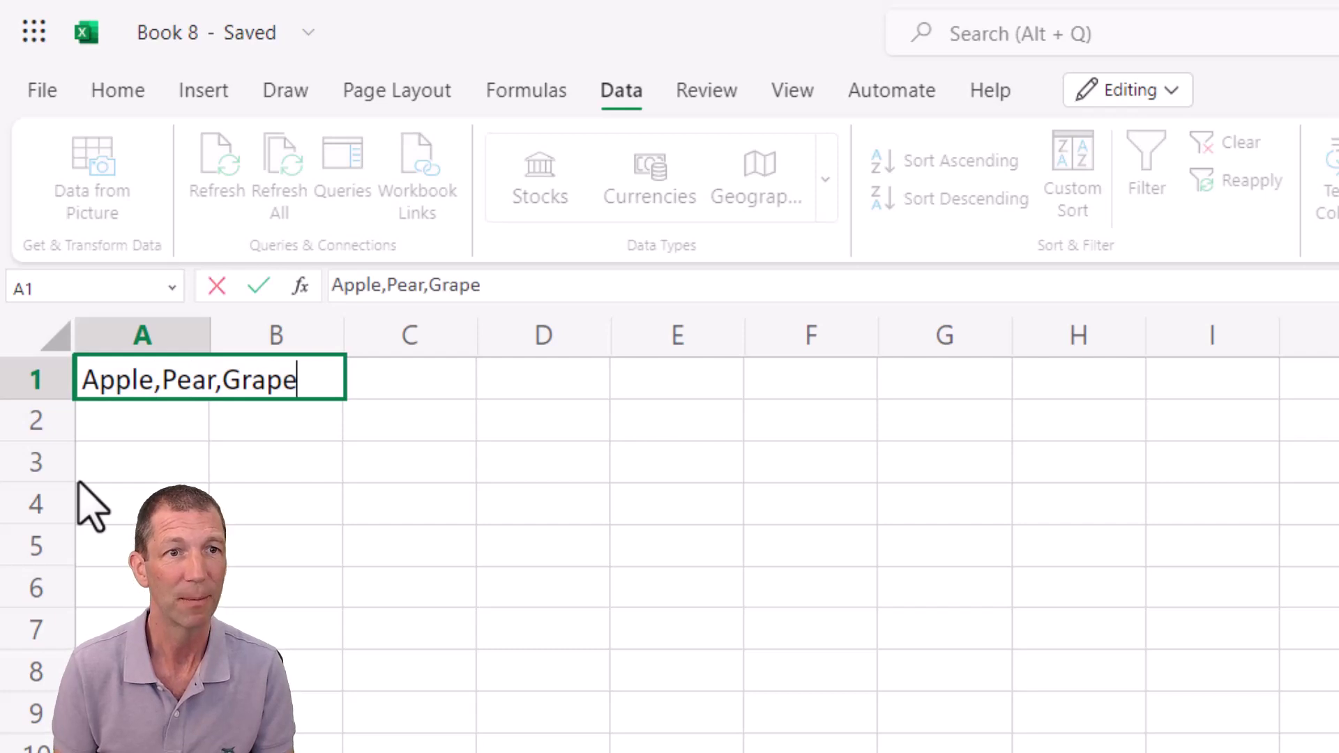
key("Return")
key("Up")
key("Right")
key("Right")
key("Right")
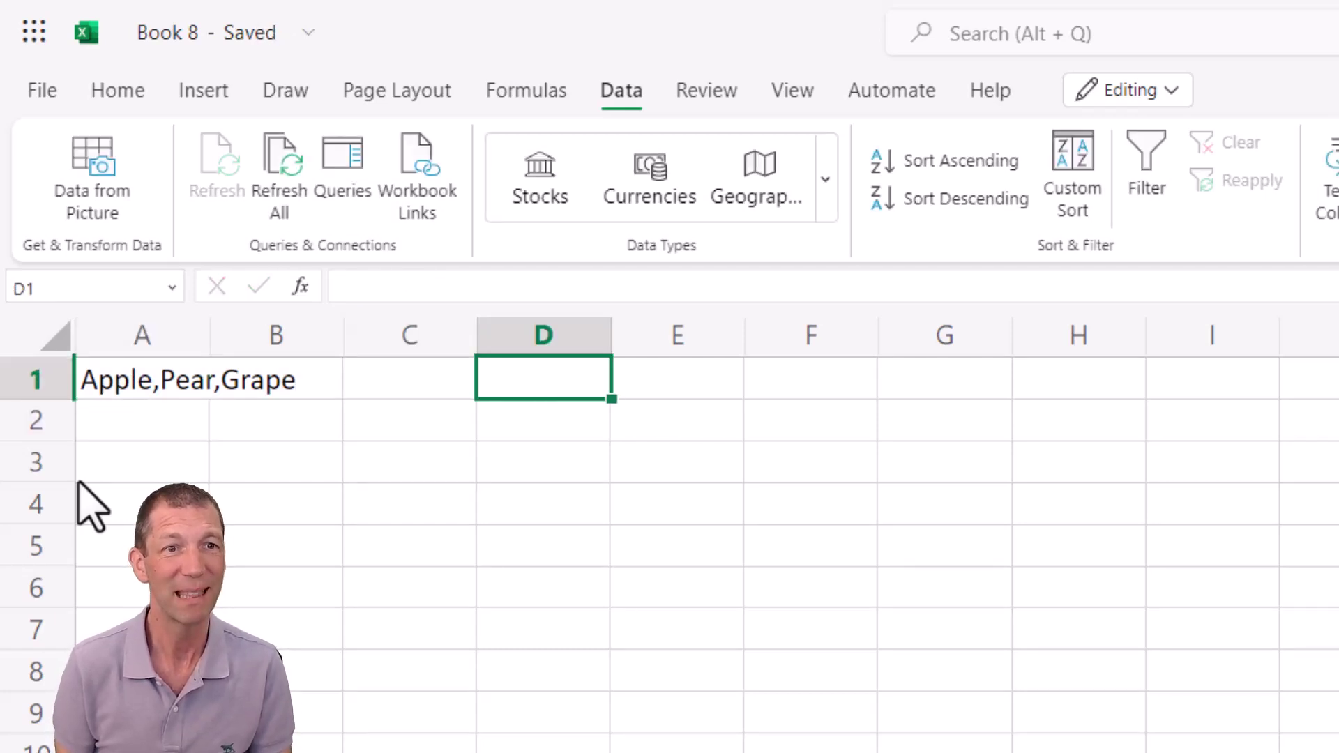
Enter a TEXTSPLIT formula on A1 in D1, which first spills across the row
type("=tex")
key("Down")
key("Down")
key("Down")
key("Down")
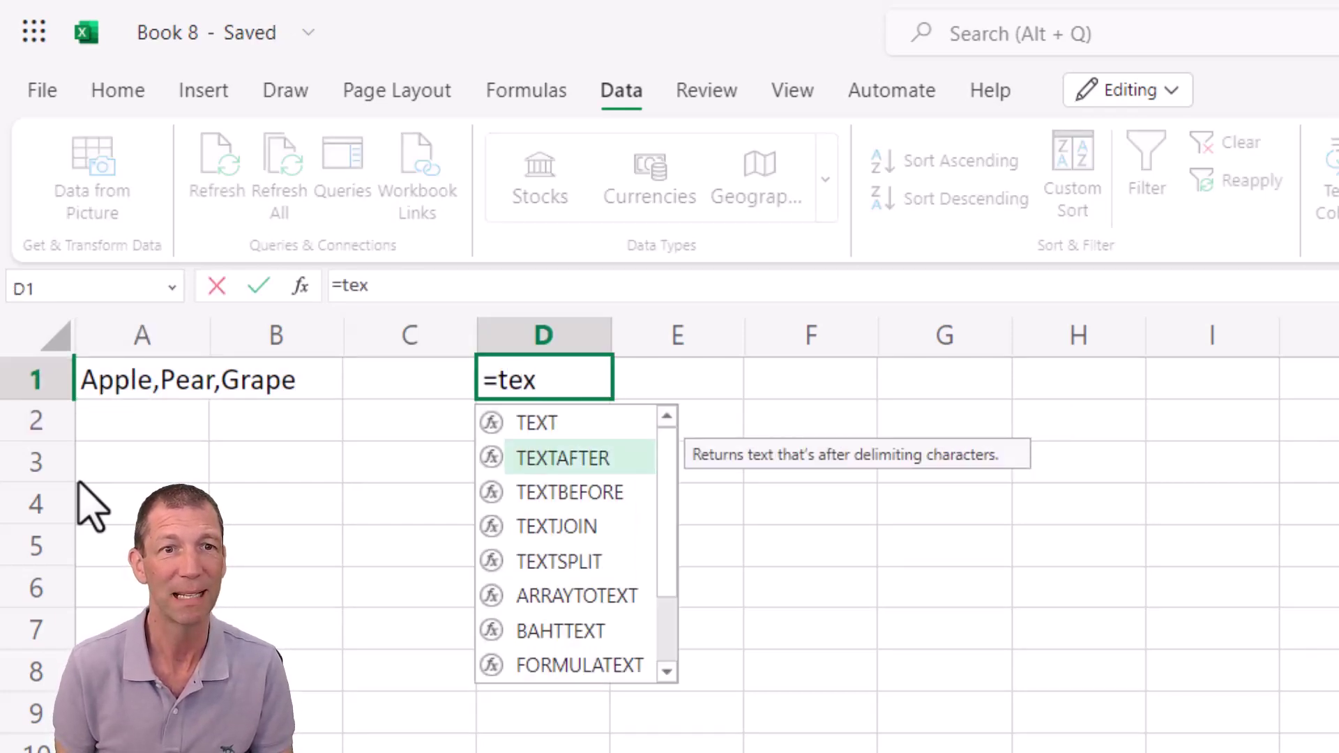
key("Tab")
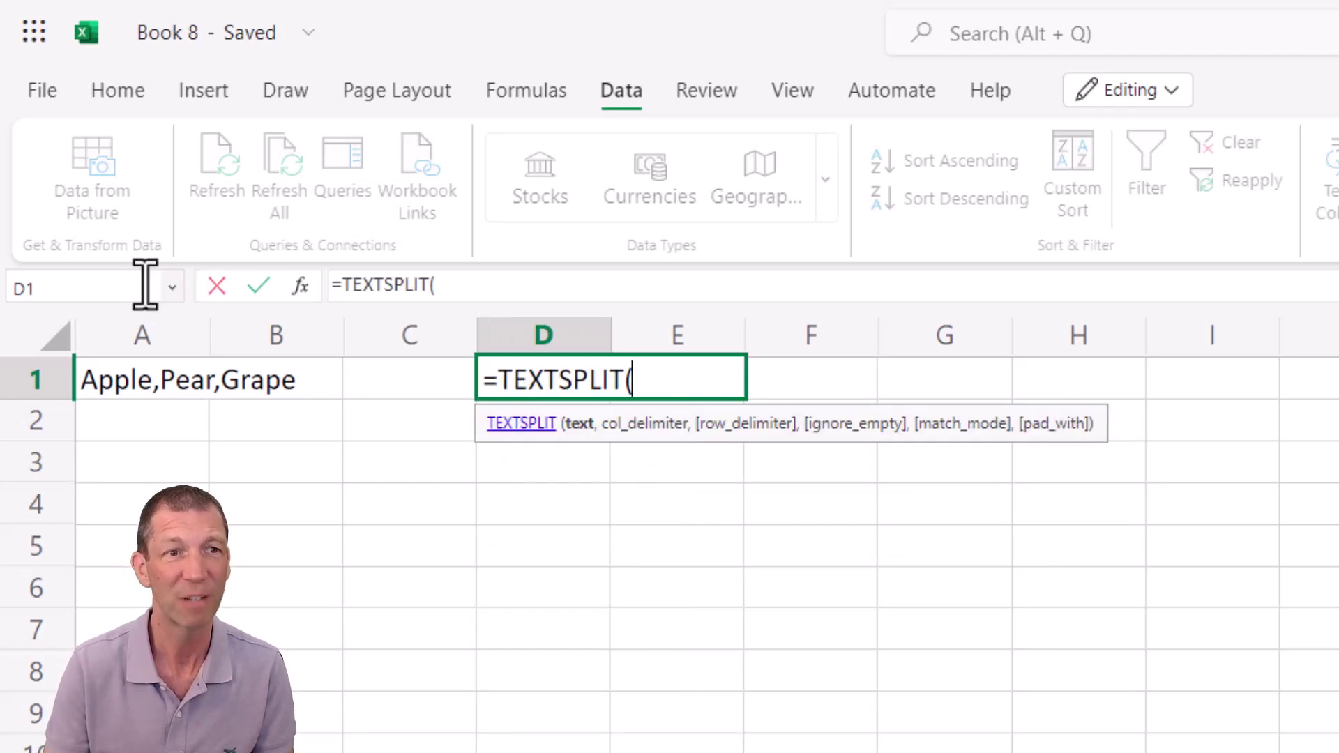
left_click(132, 378)
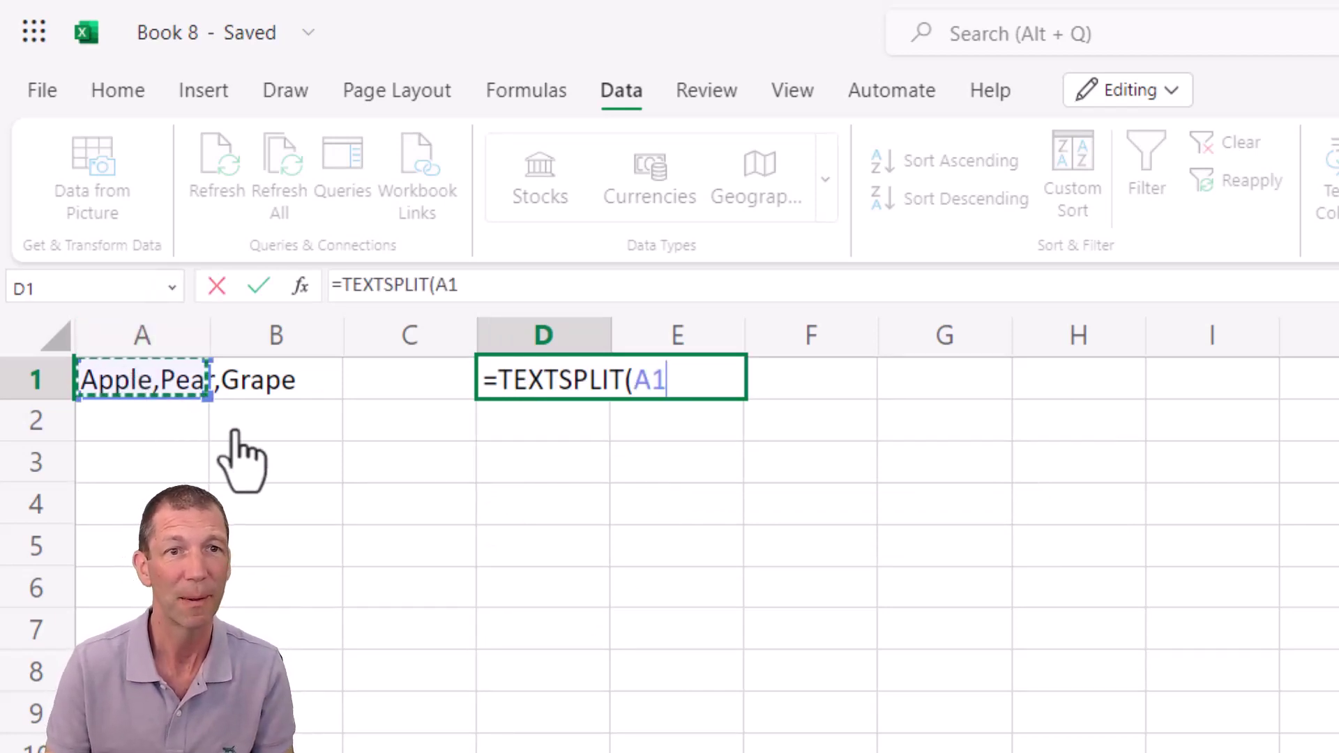
type(",")
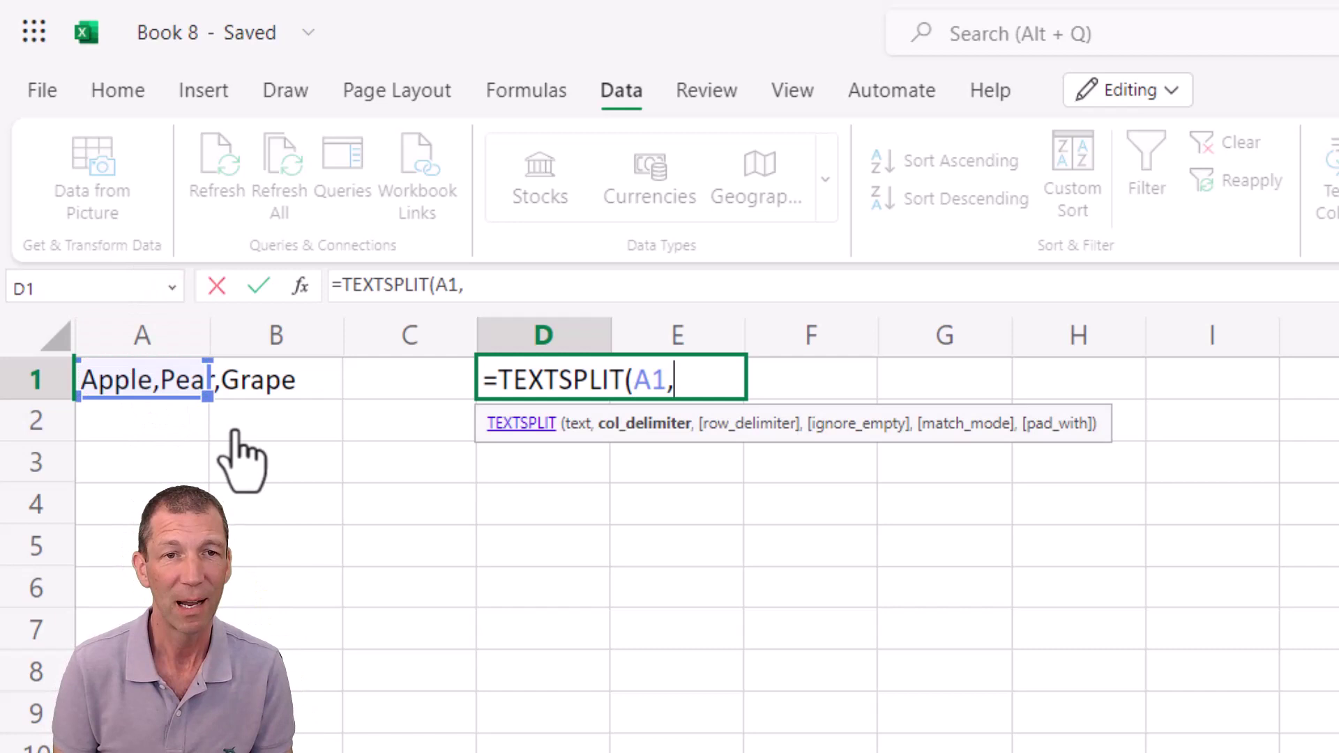
type("\",\"")
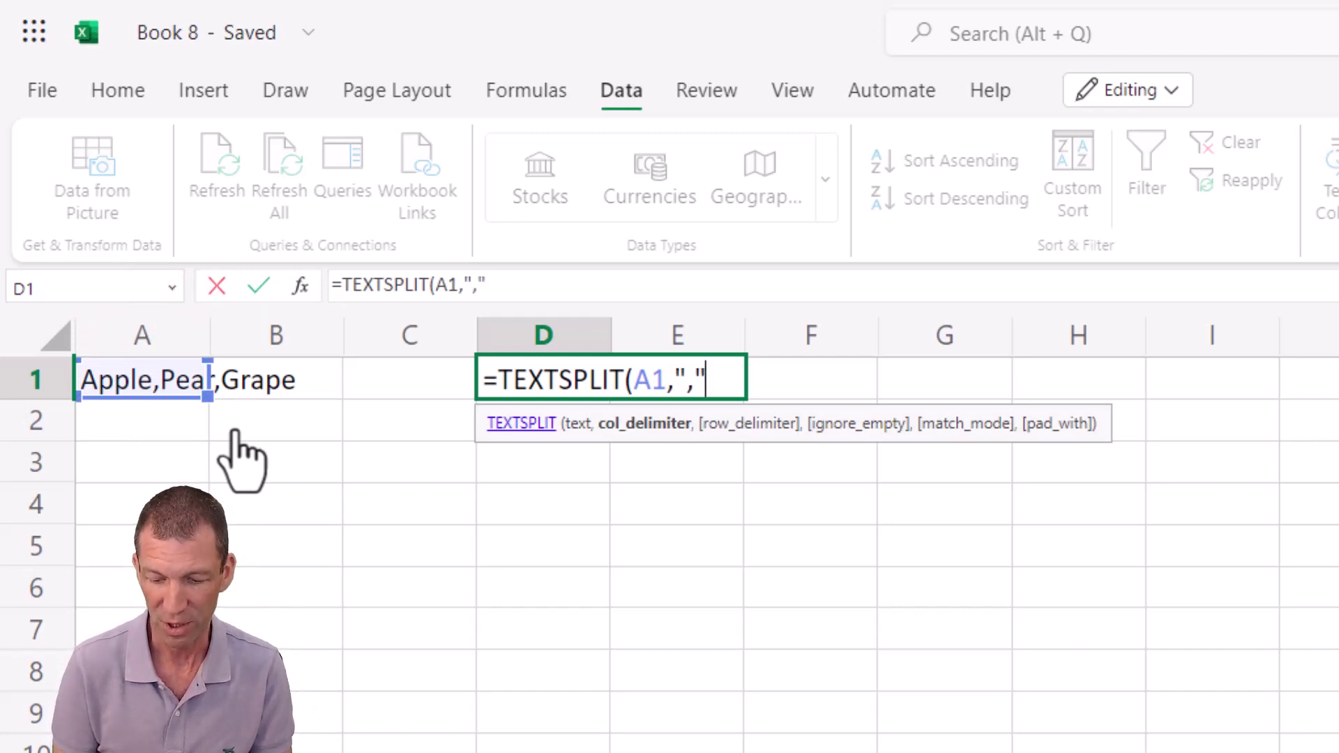
type(")")
key("Return")
key("Up")
key("Right")
key("Right")
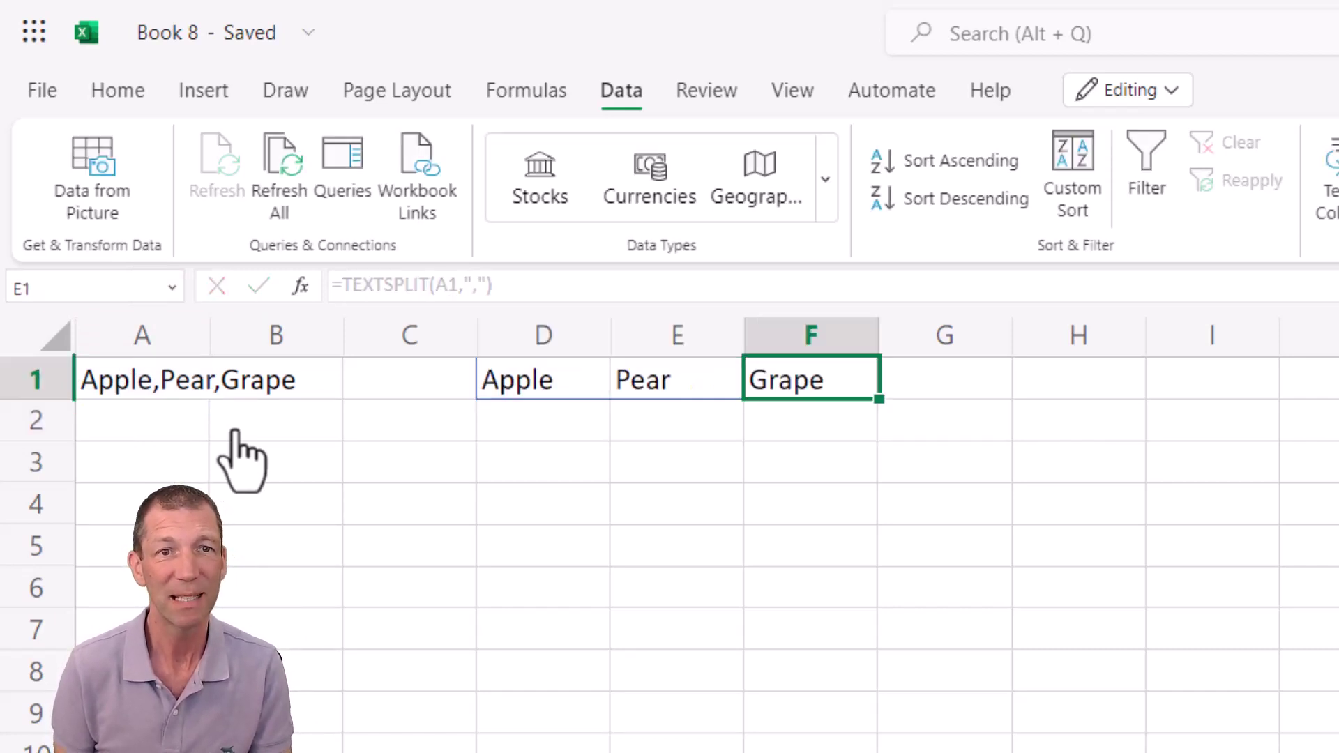
key("Left")
key("Left")
Change D1 to =TEXTSPLIT(A1,,",") so the fruits spill down D1:D3
key("F2")
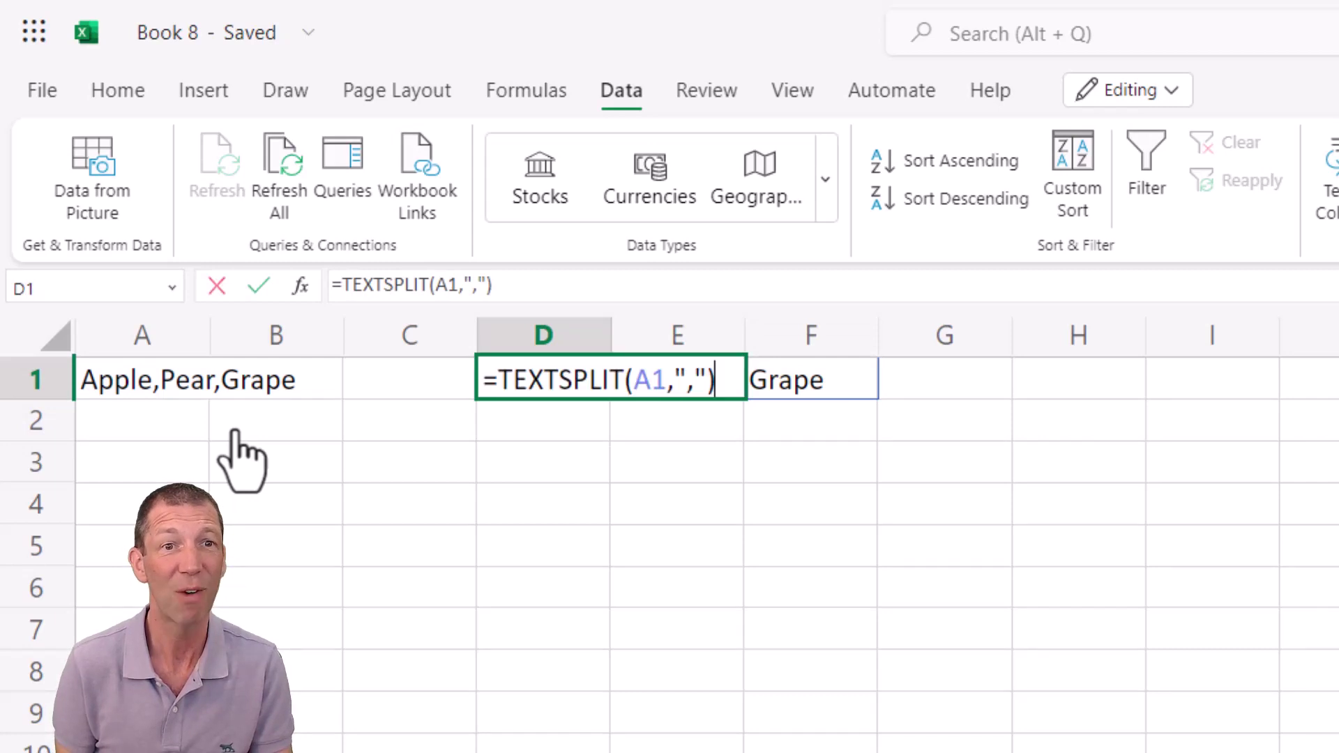
key("Left")
key("Left")
type(",")
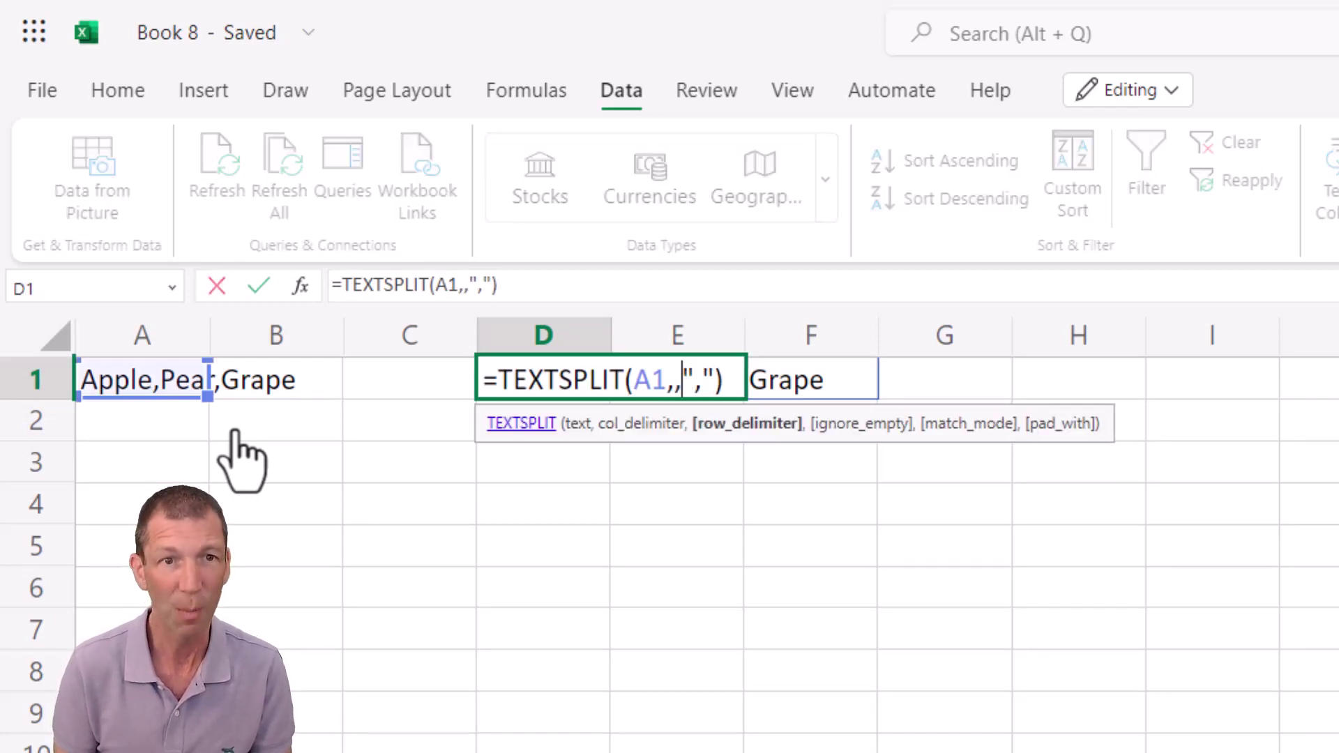
key("Return")
key("Up")
key("Down")
key("Down")
key("Up")
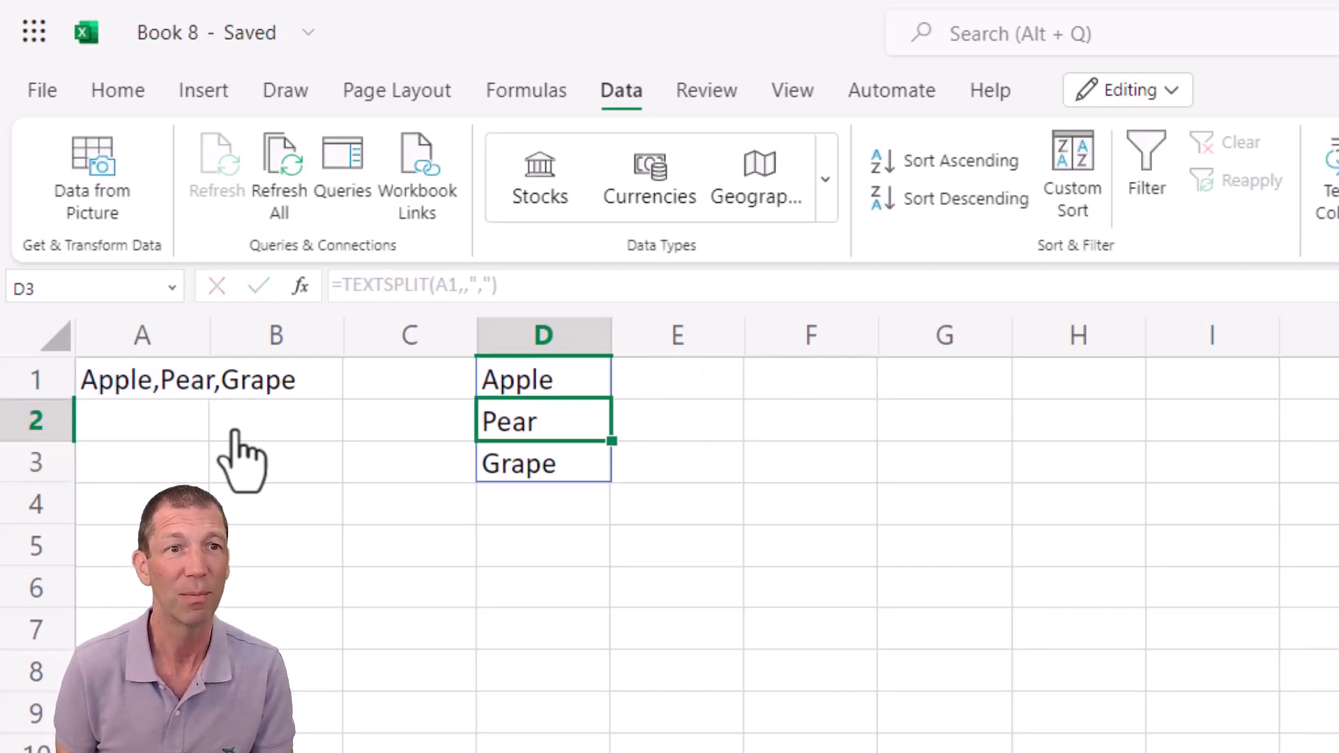
Move the TEXTSPLIT formula from D1 to D4
key("Up")
key("ctrl+c")
key("Down")
key("Down")
key("Down")
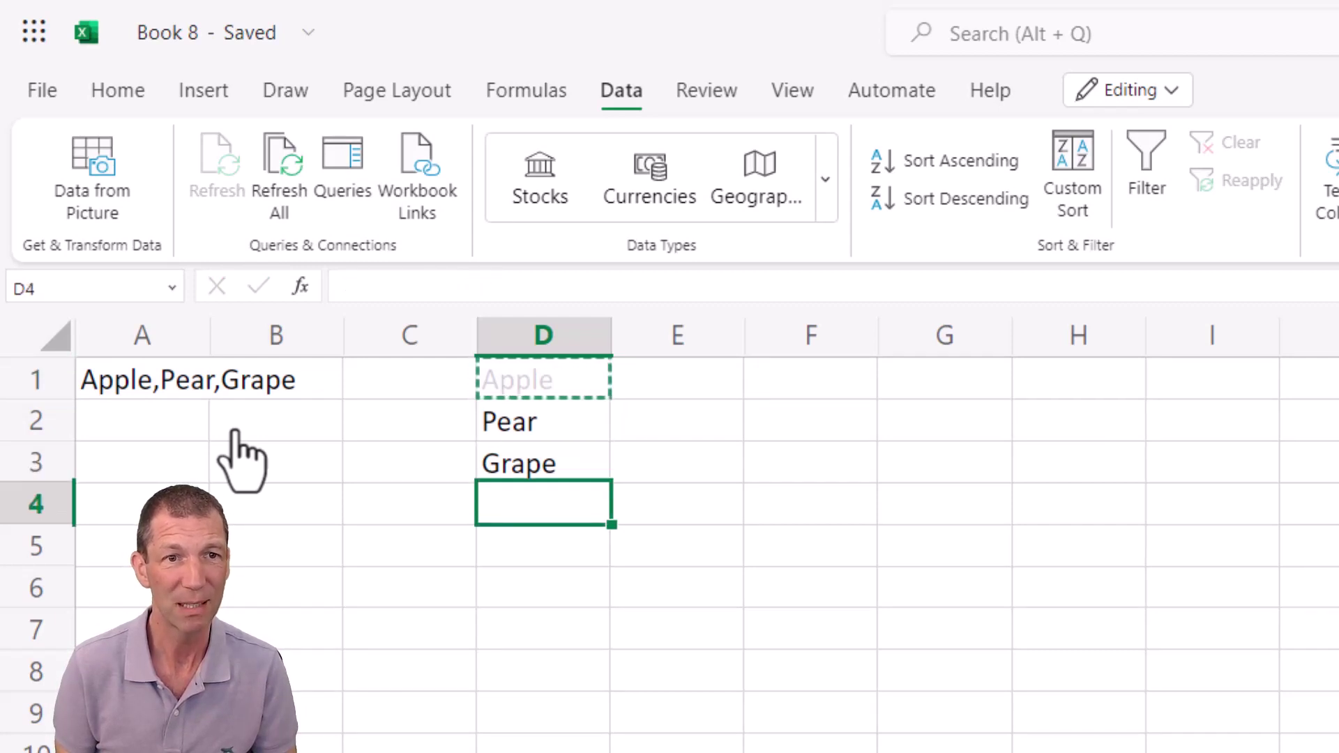
key("ctrl+v")
key("Left")
key("Left")
key("Left")
Append ,Pear,Grapefruit to A1's list so the spill fills D4:D8
key("Up")
key("Up")
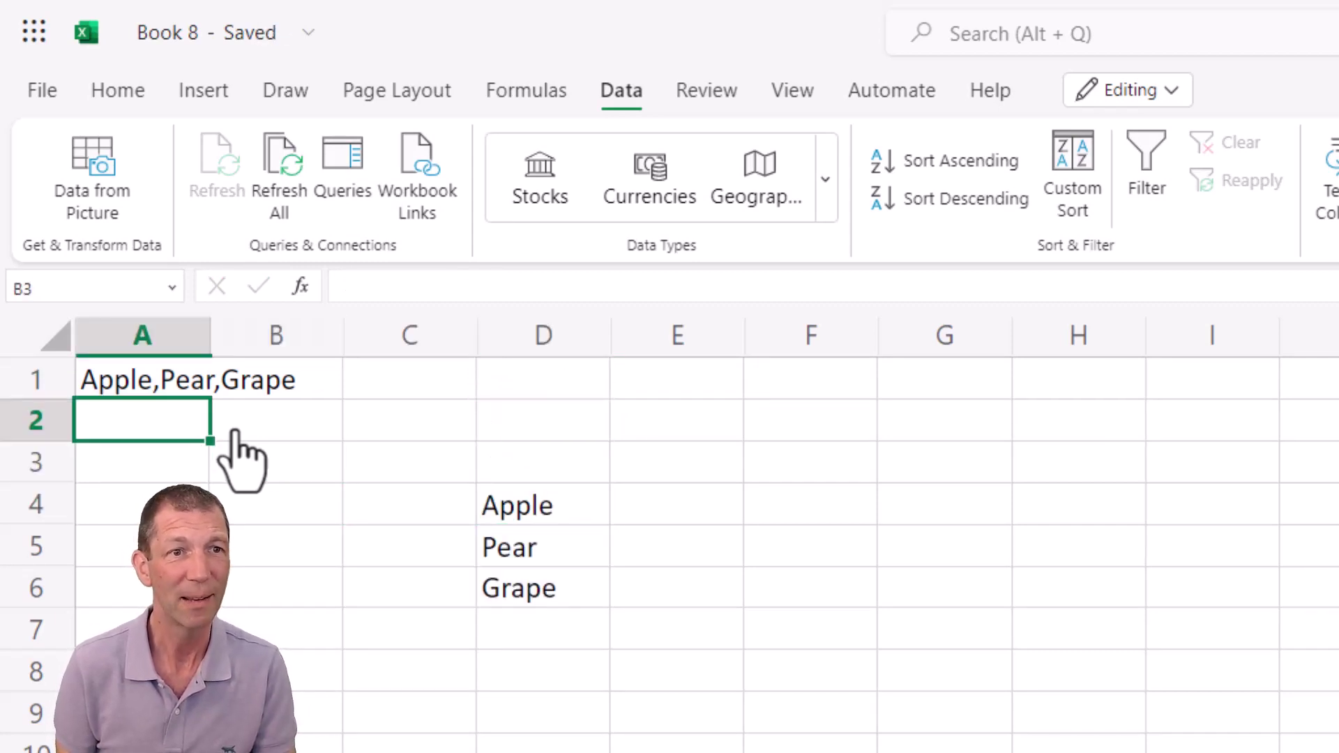
key("Up")
key("F2")
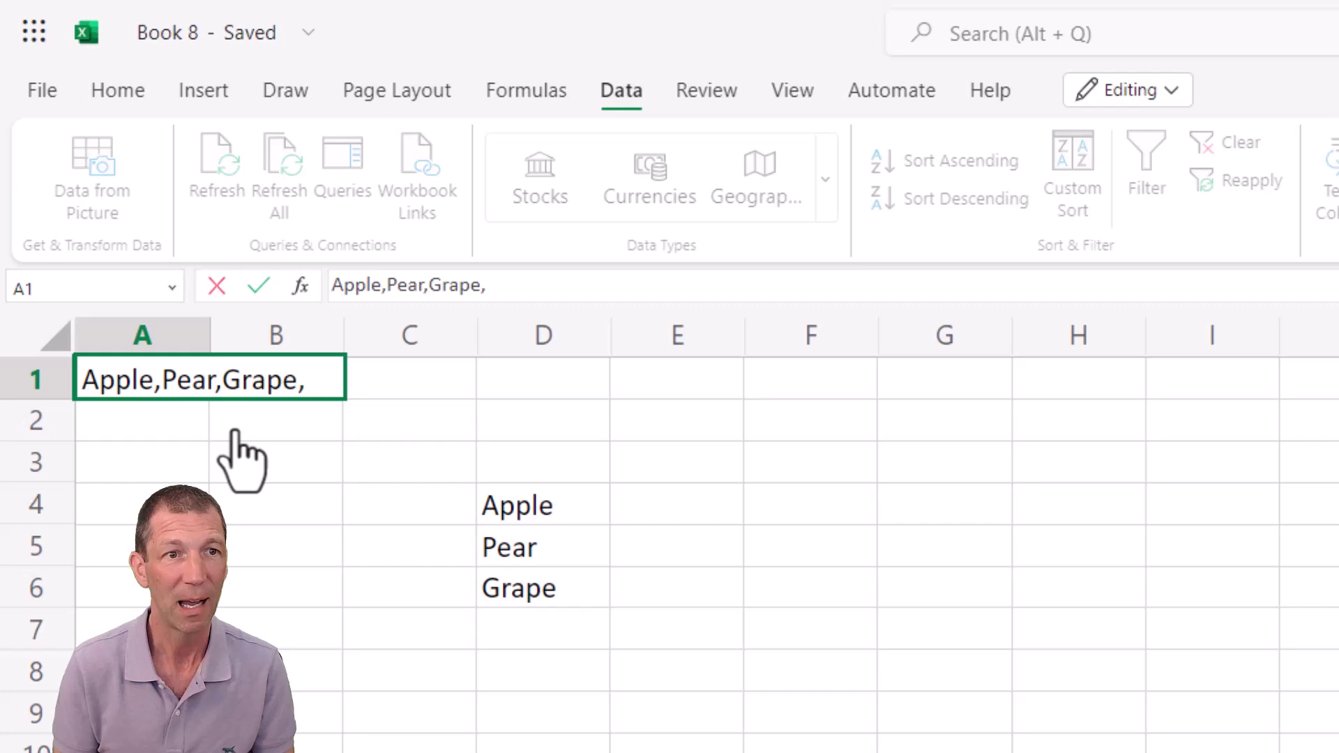
type(",Pear,Grape")
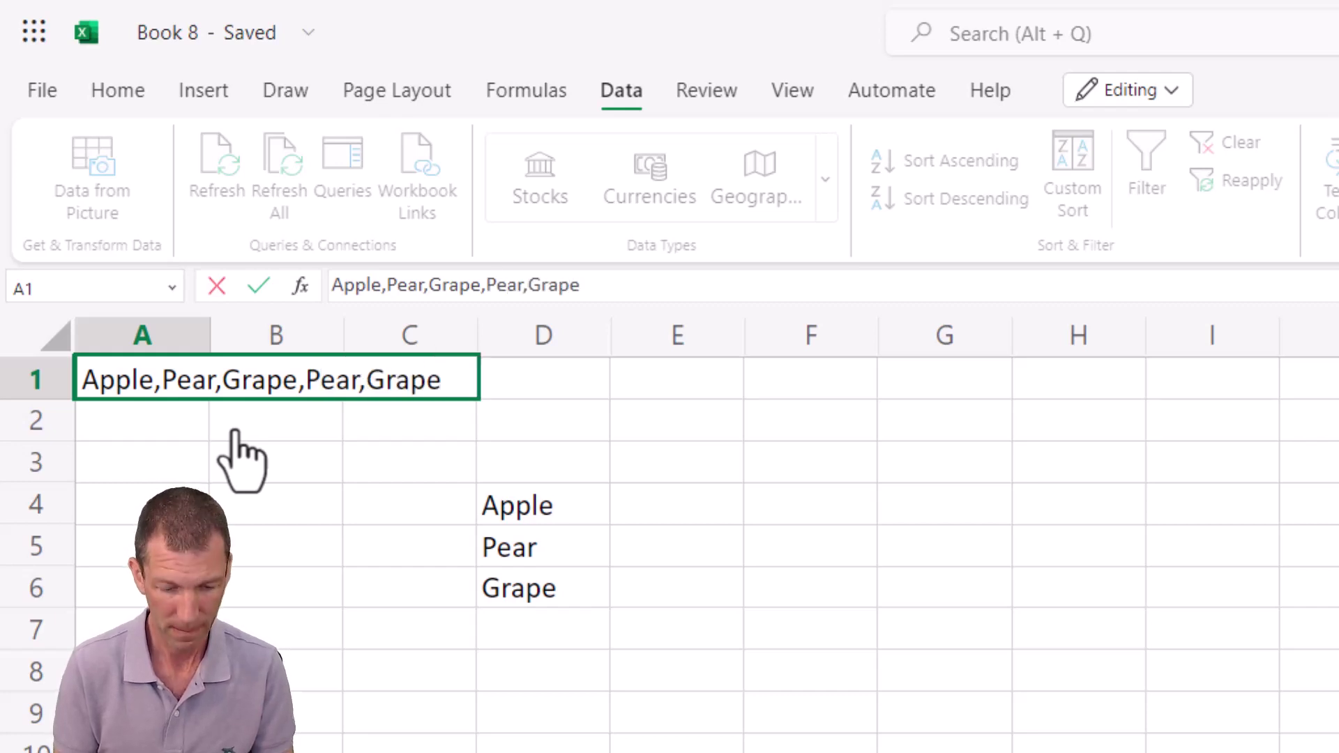
type("fruit")
key("Return")
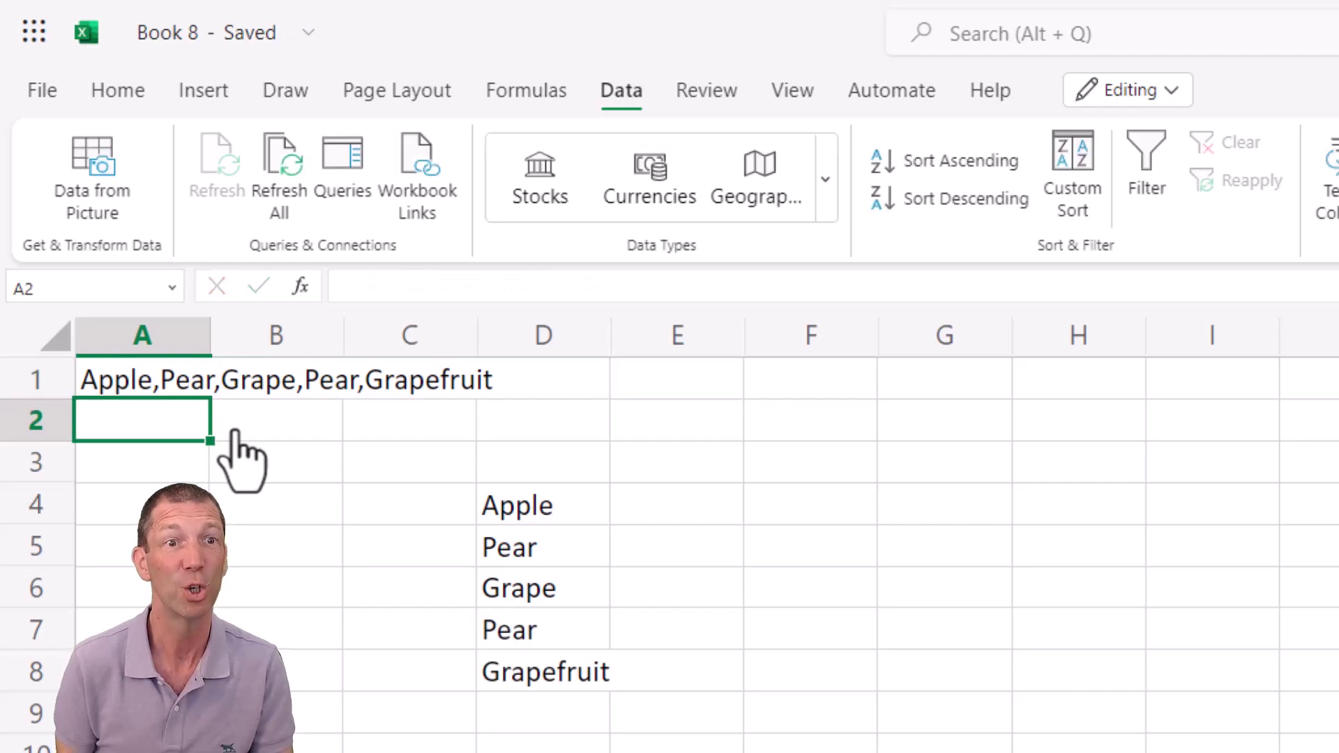
key("Down")
key("Down")
key("Down")
key("Right")
key("Right")
key("Up")
key("Right")
key("Right")
key("Right")
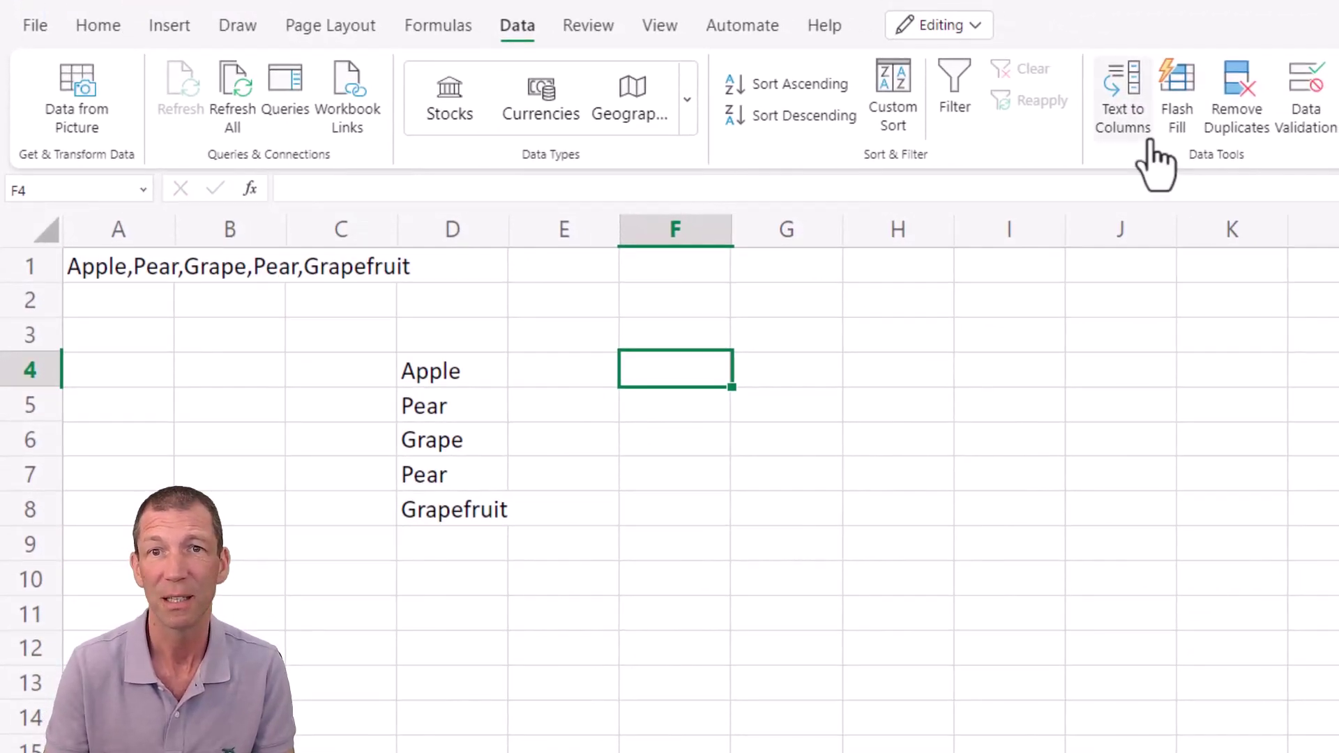
Give F4 a List data validation with source =$D$4# and apply it
left_click(1304, 112)
left_click(963, 343)
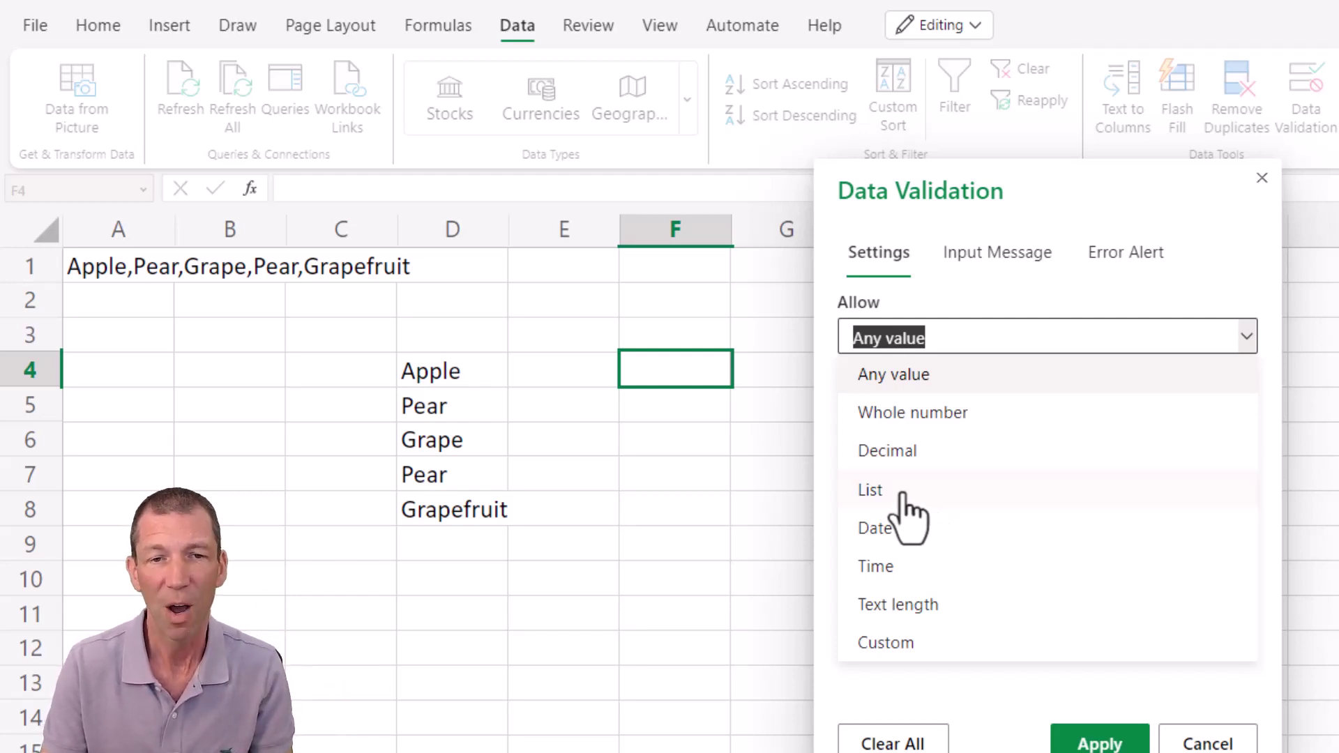
left_click(905, 492)
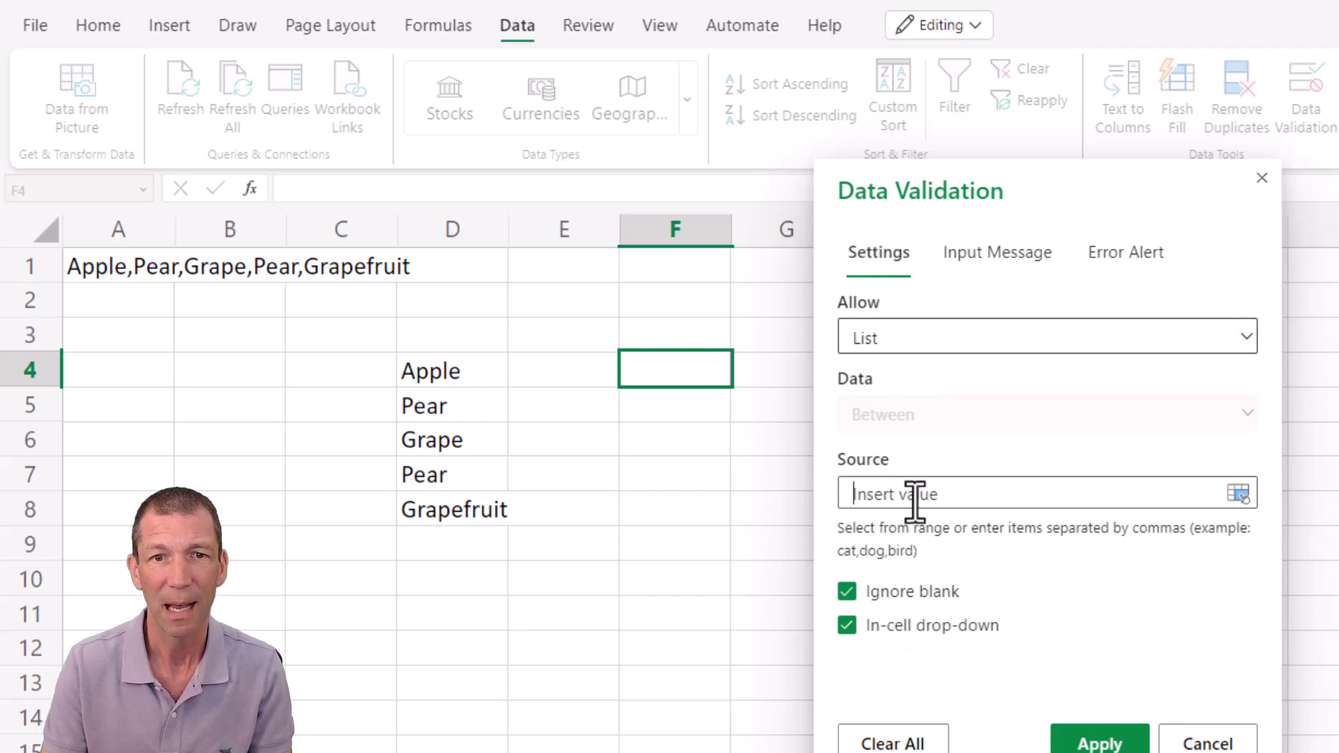
left_click(915, 497)
left_click(433, 374)
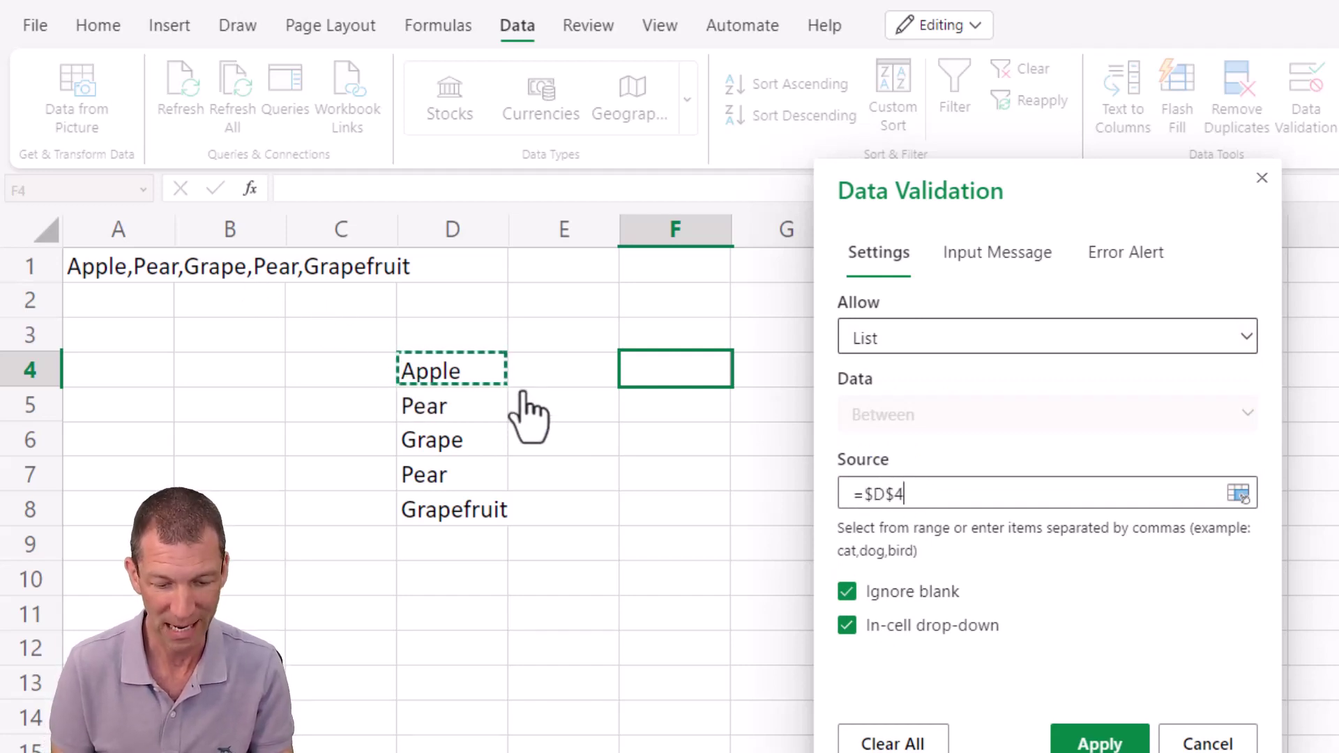
type("#")
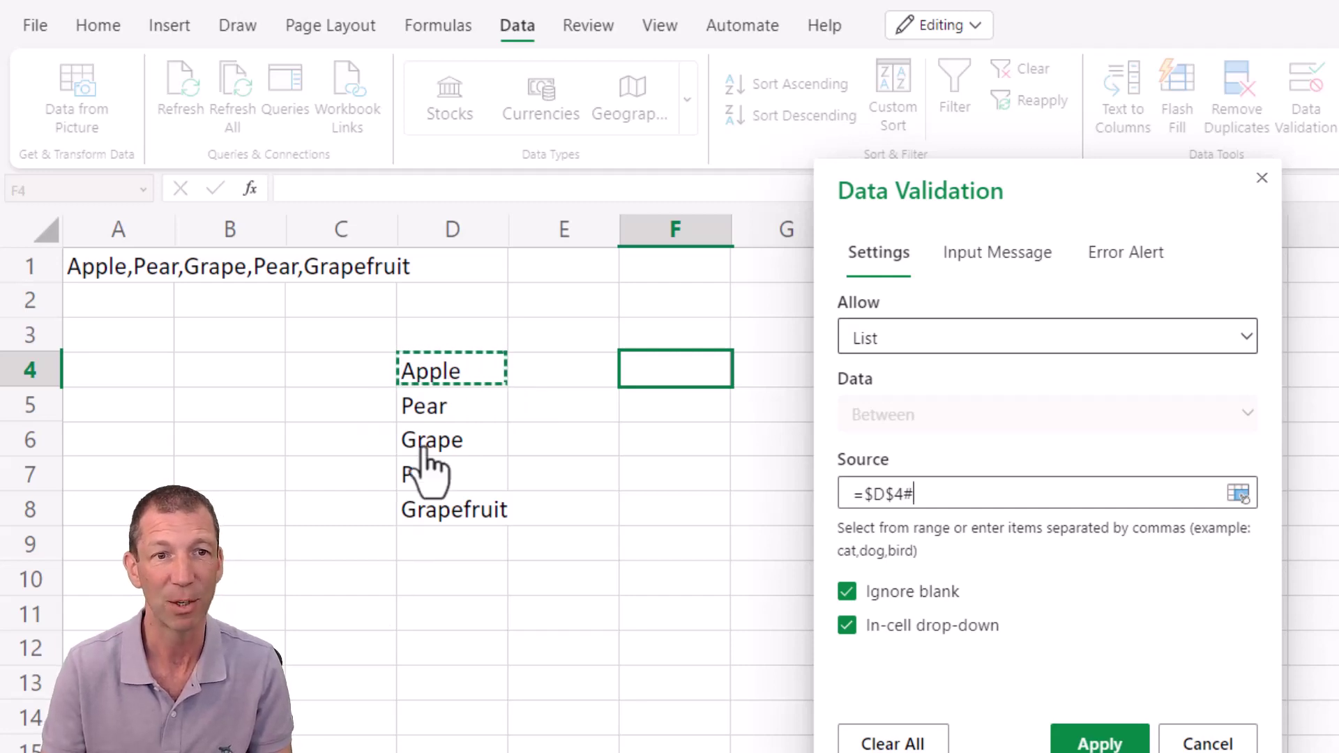
left_click(1081, 743)
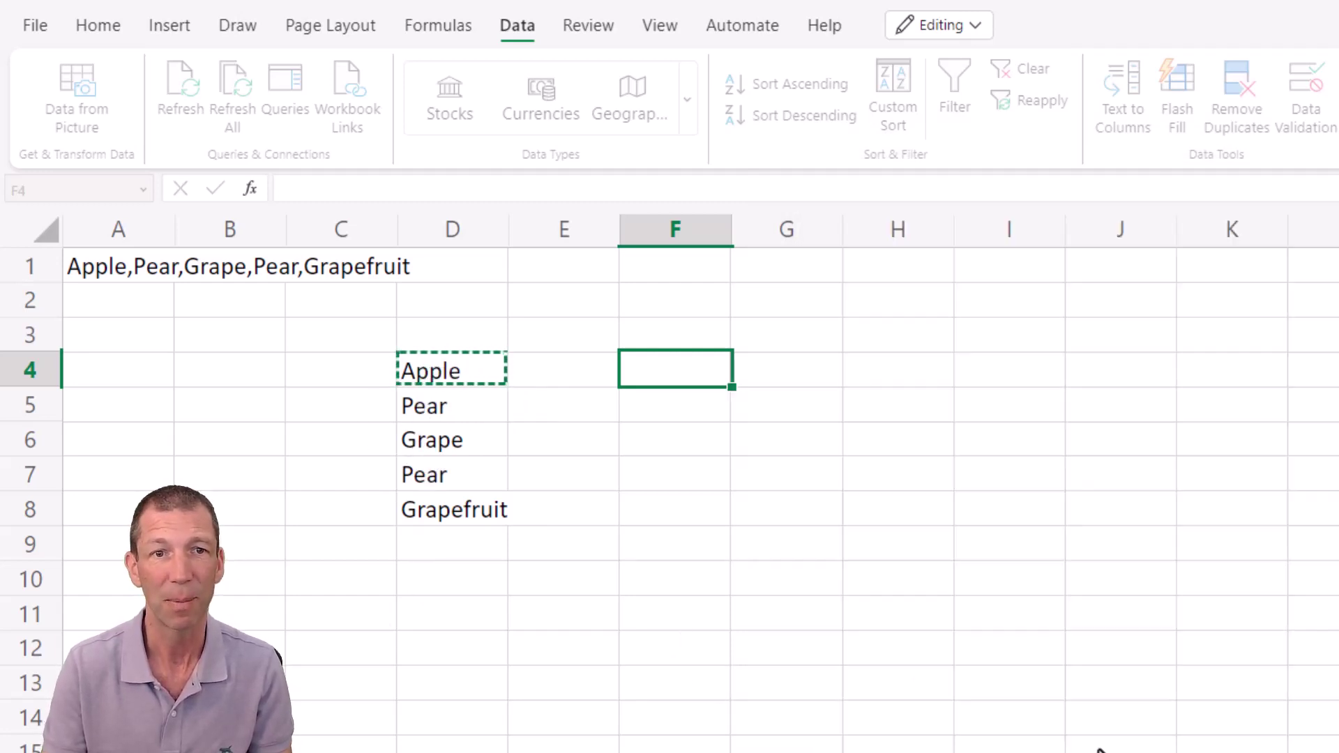
View F4's dropdown choices, try then discard a UNI edit in D4, and reopen the dropdown
left_click(748, 367)
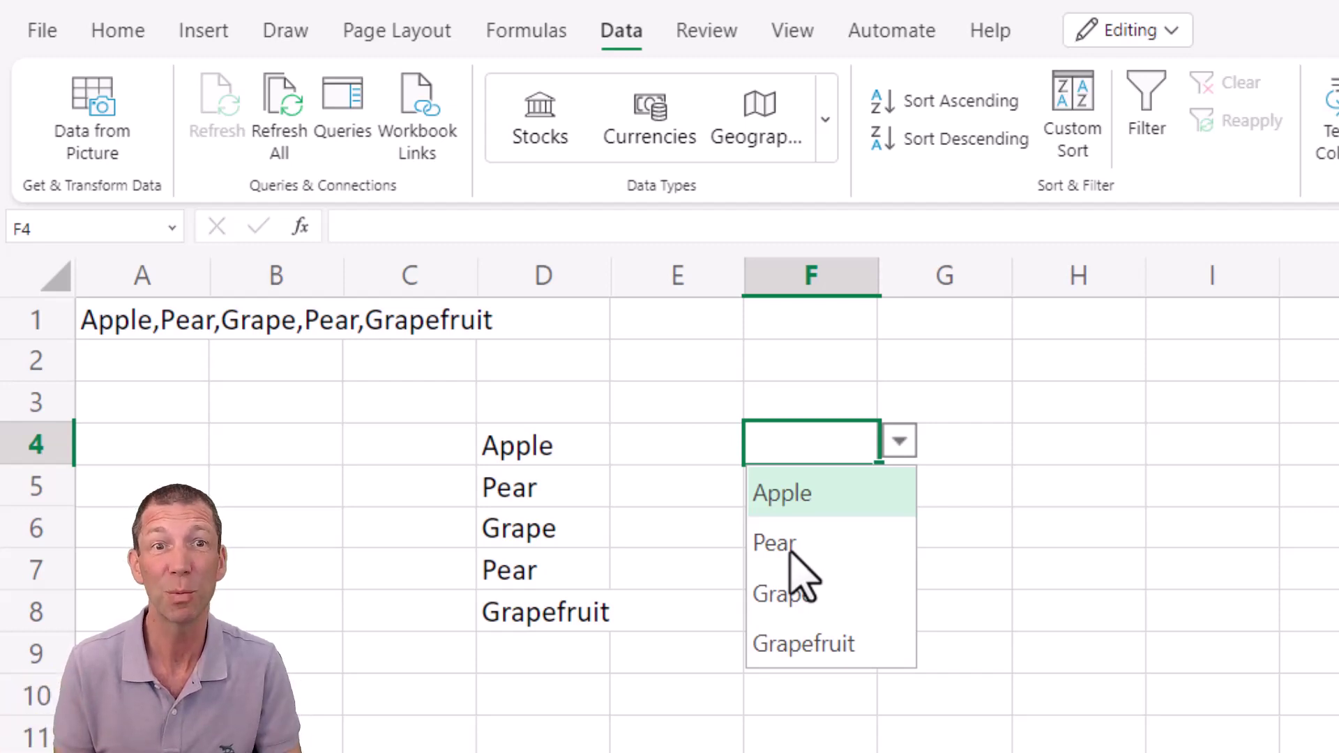
key("Escape")
double_click(499, 444)
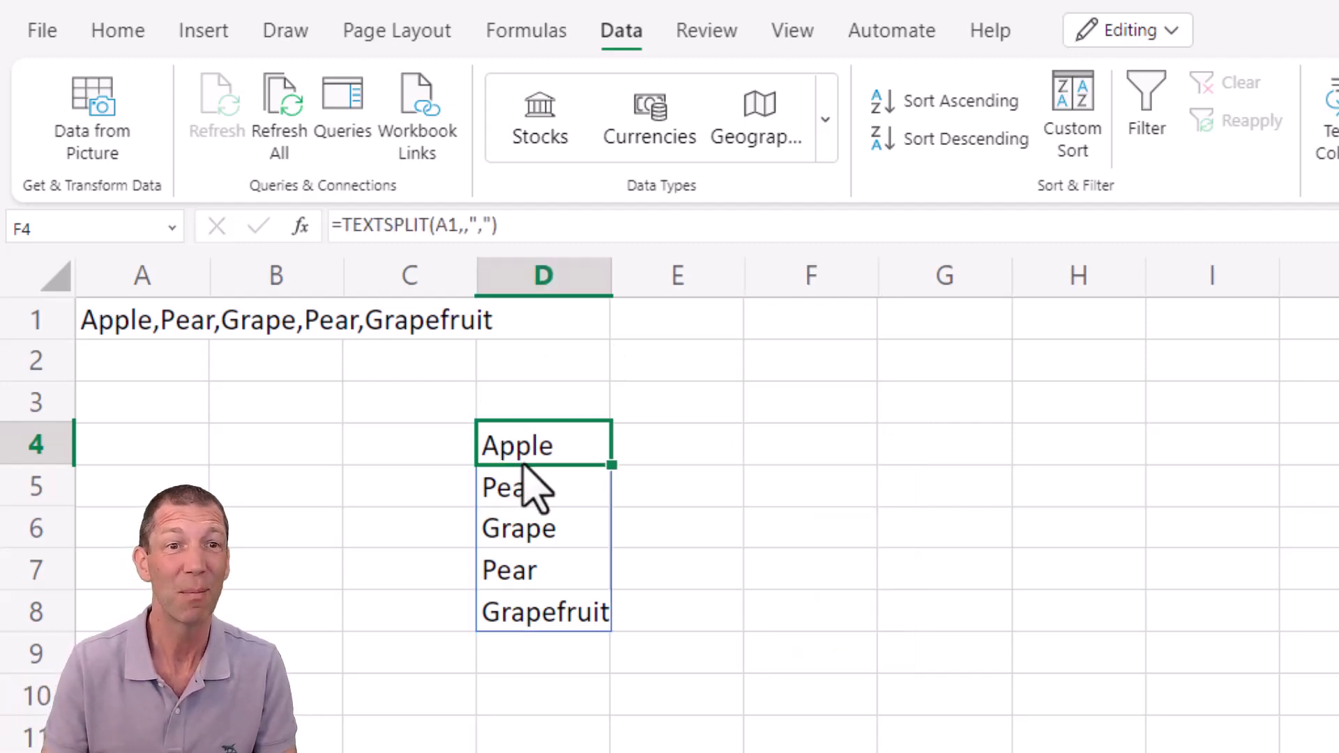
left_click(514, 445)
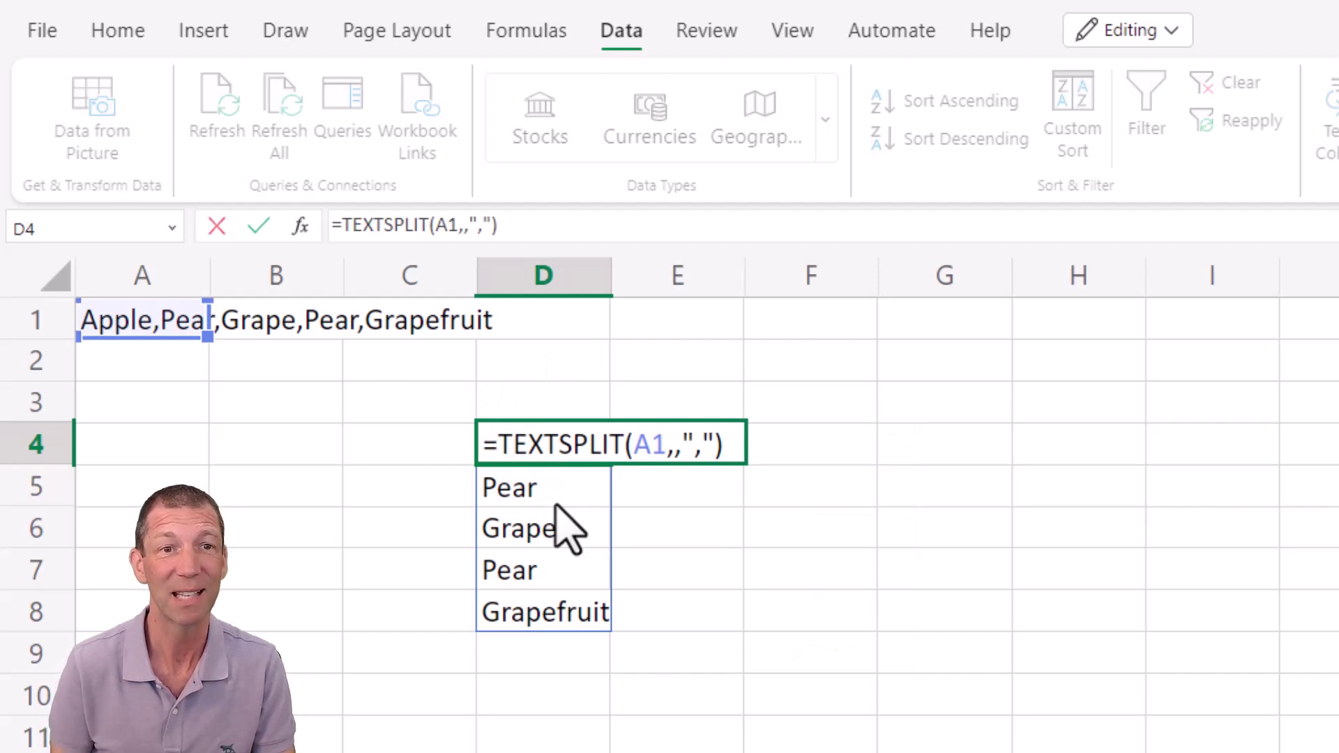
type("UNI")
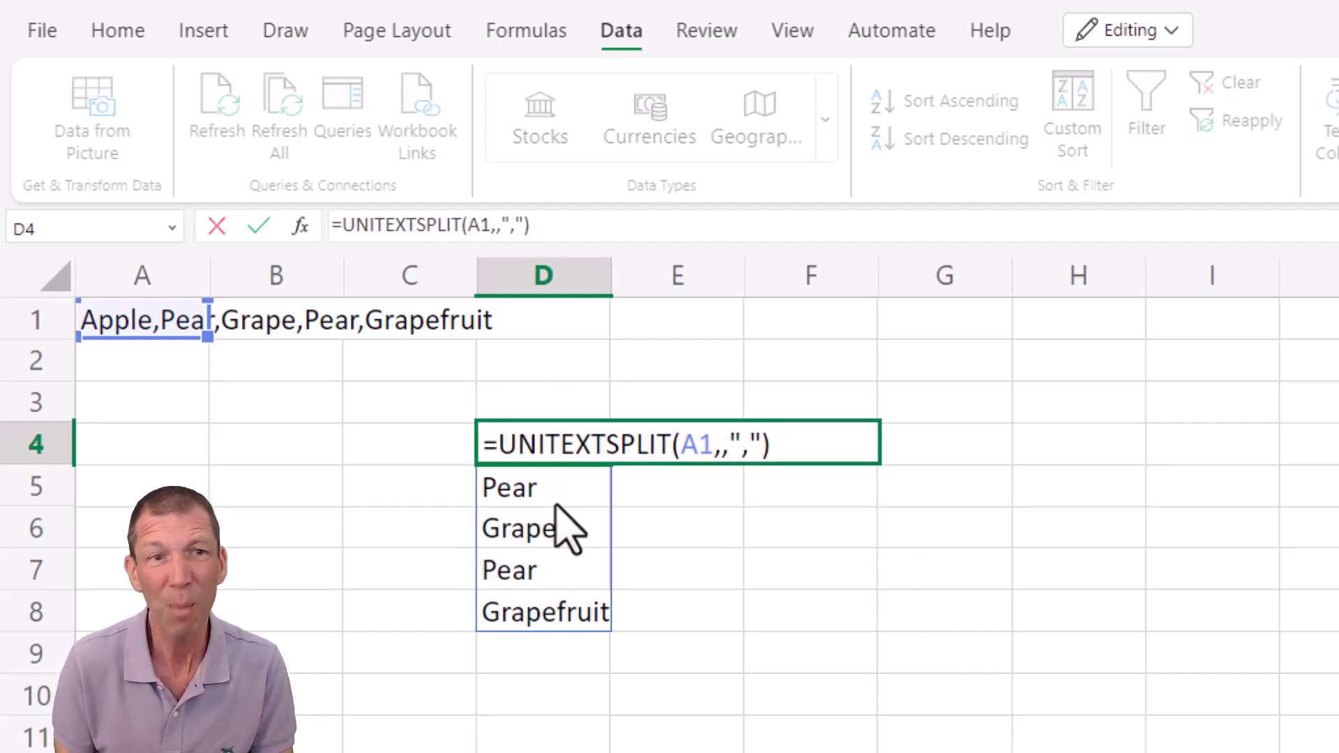
key("Escape")
key("Right")
key("Right")
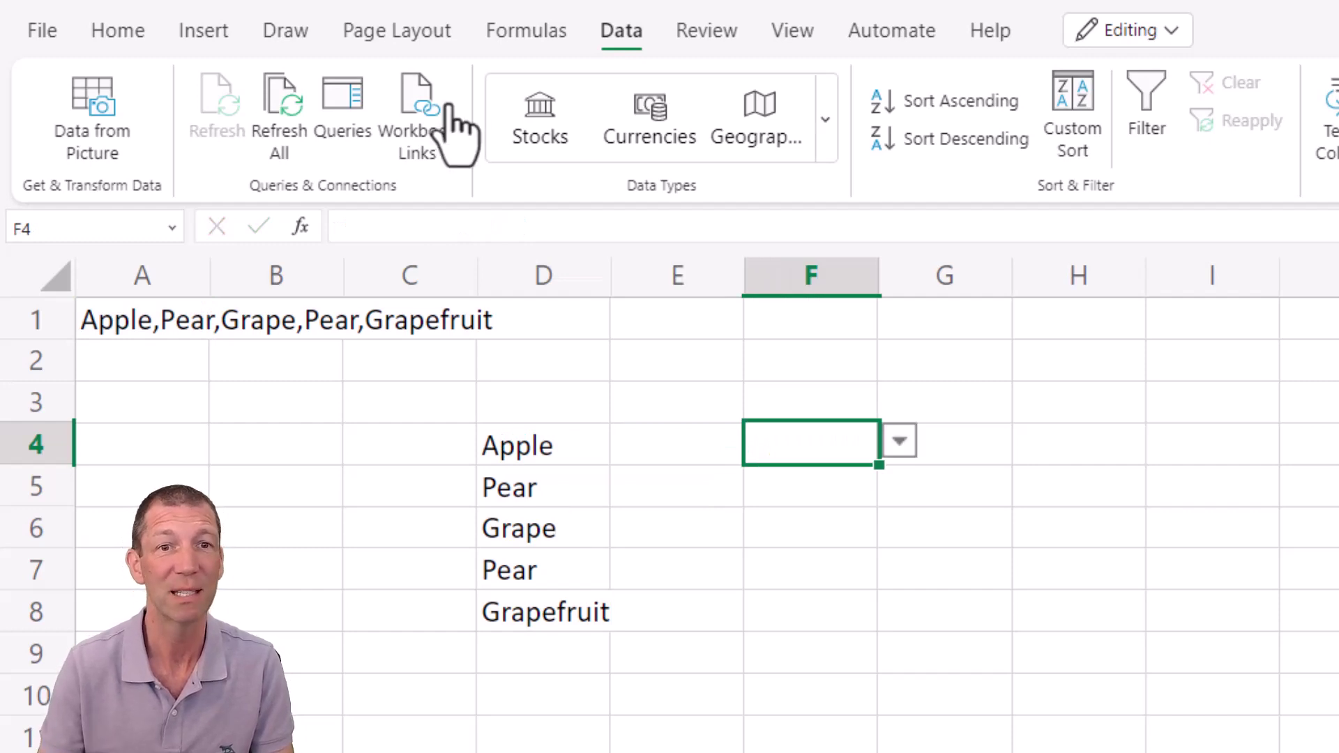
left_click(899, 446)
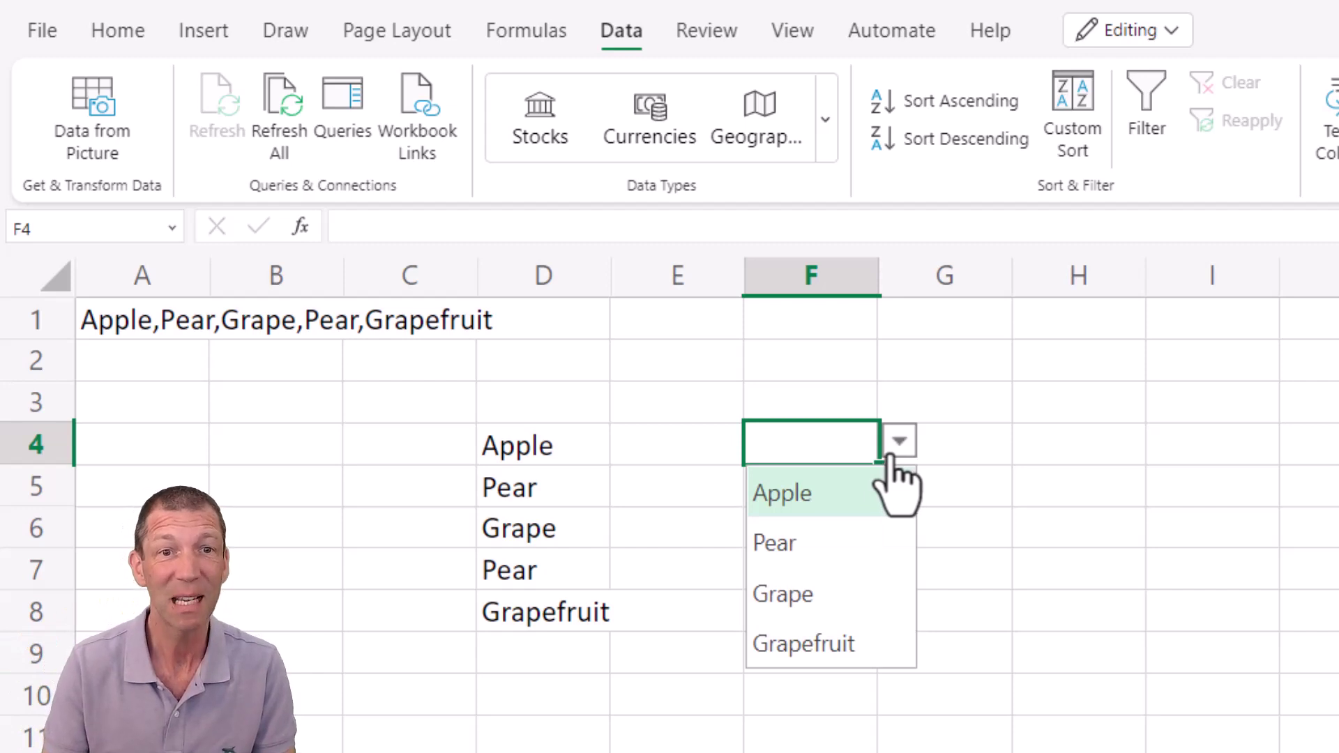
Type 'gr' in F4 to filter the dropdown to Grape and Grapefruit, then cancel
type("gera")
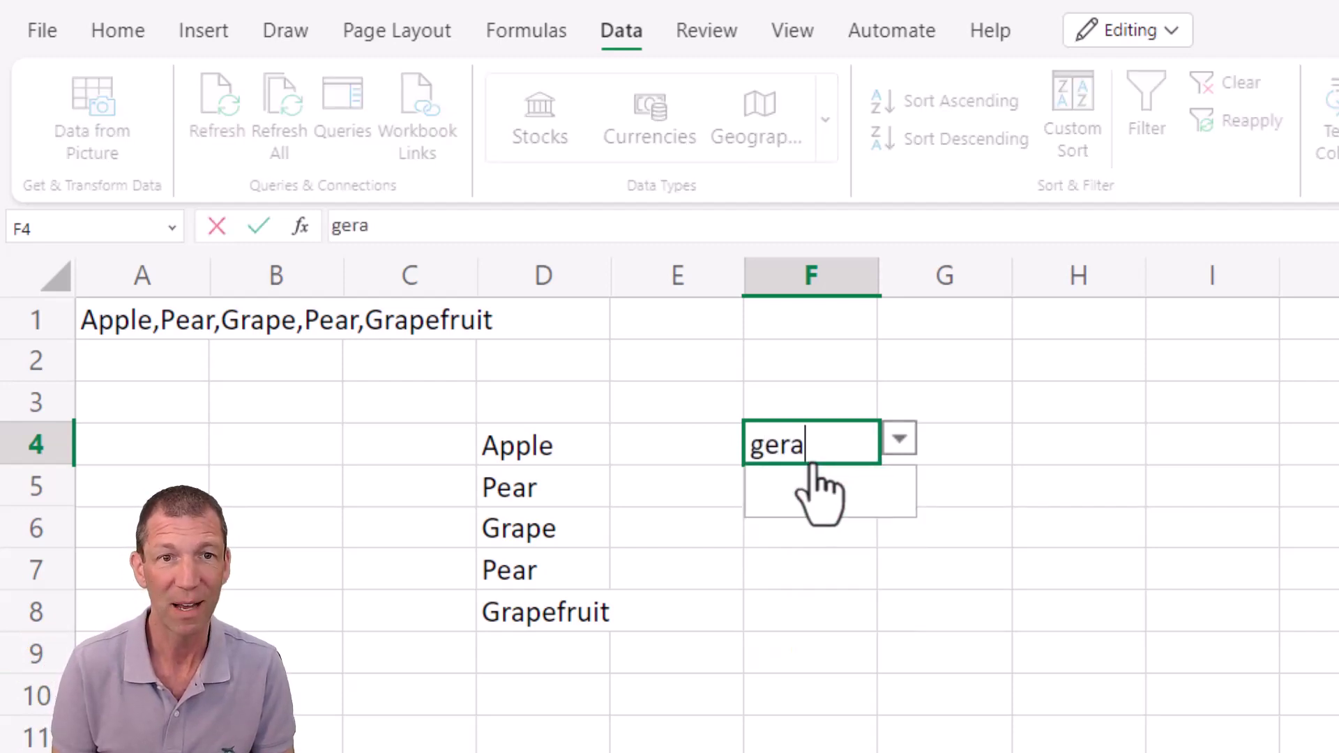
key("BackSpace")
key("BackSpace")
key("BackSpace")
type("r")
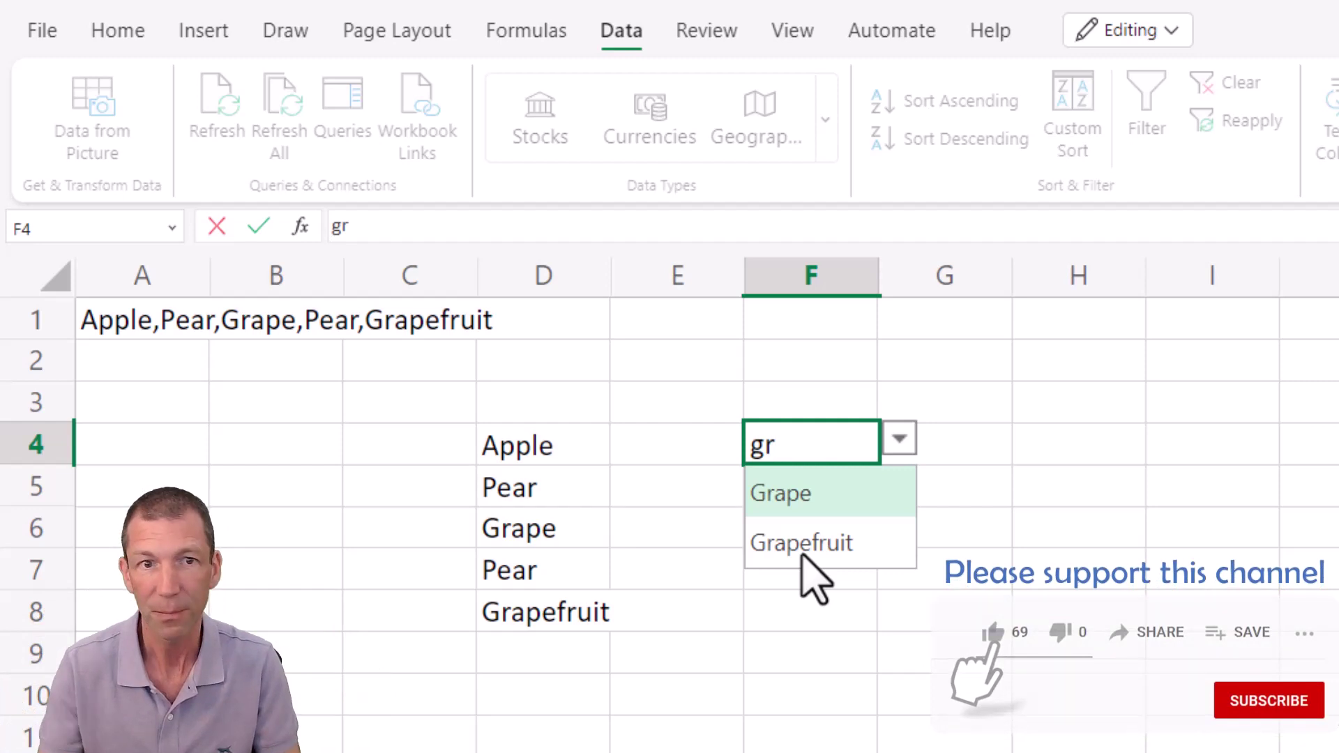
key("Escape")
key("Escape")
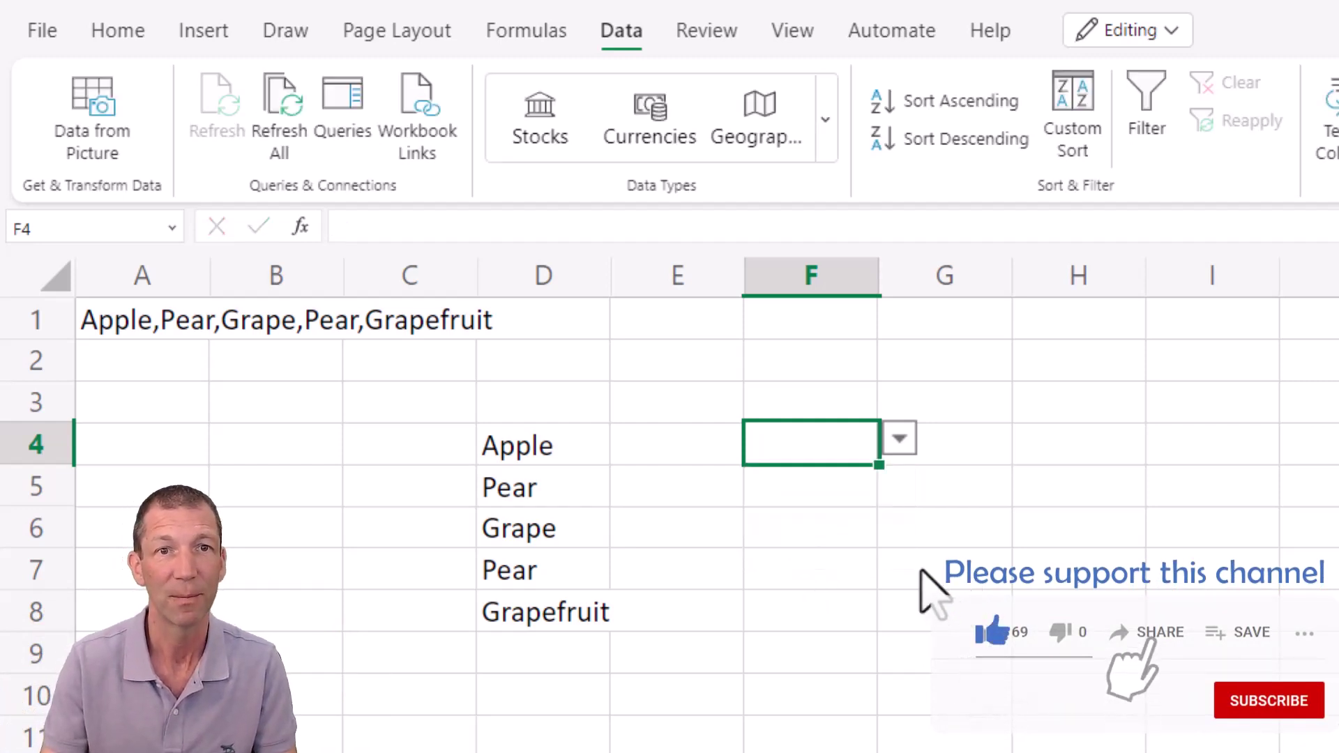
Open Review > Show Changes and browse the recorded A1 and D4 edit cards
left_click(862, 537)
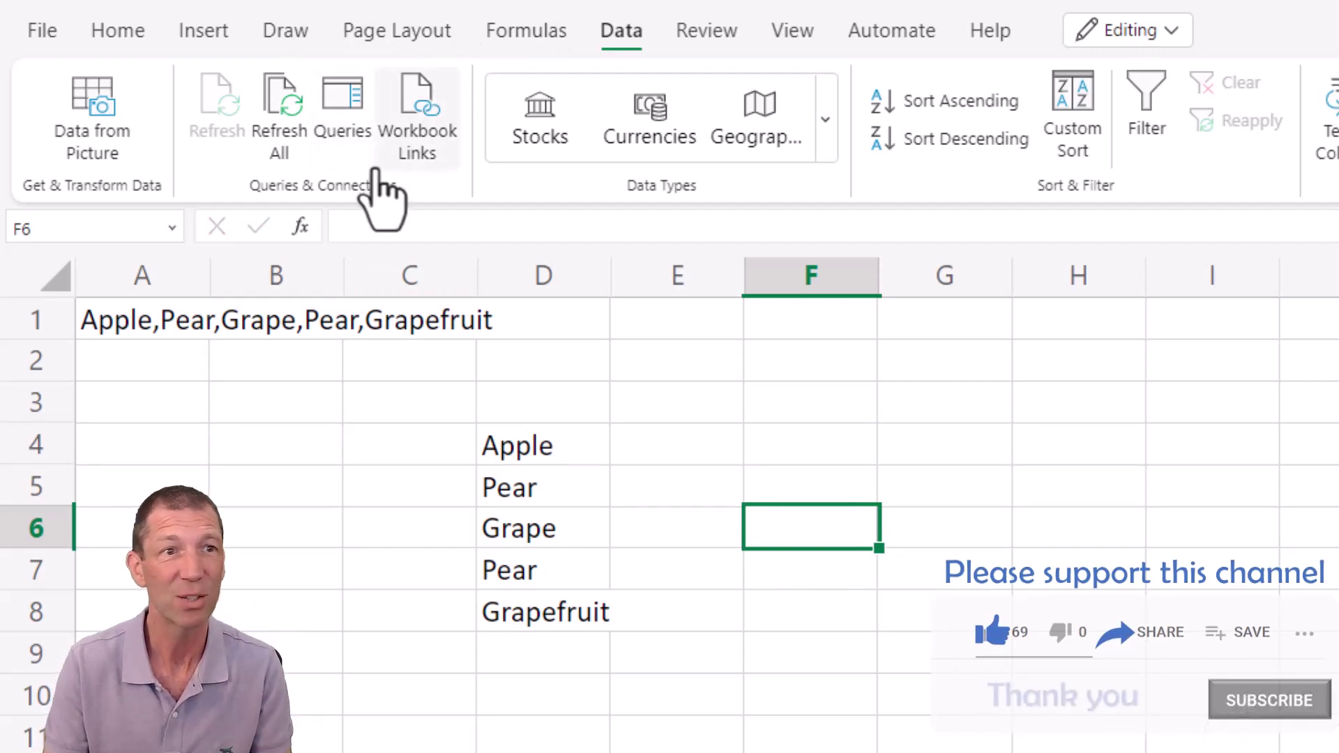
left_click(701, 32)
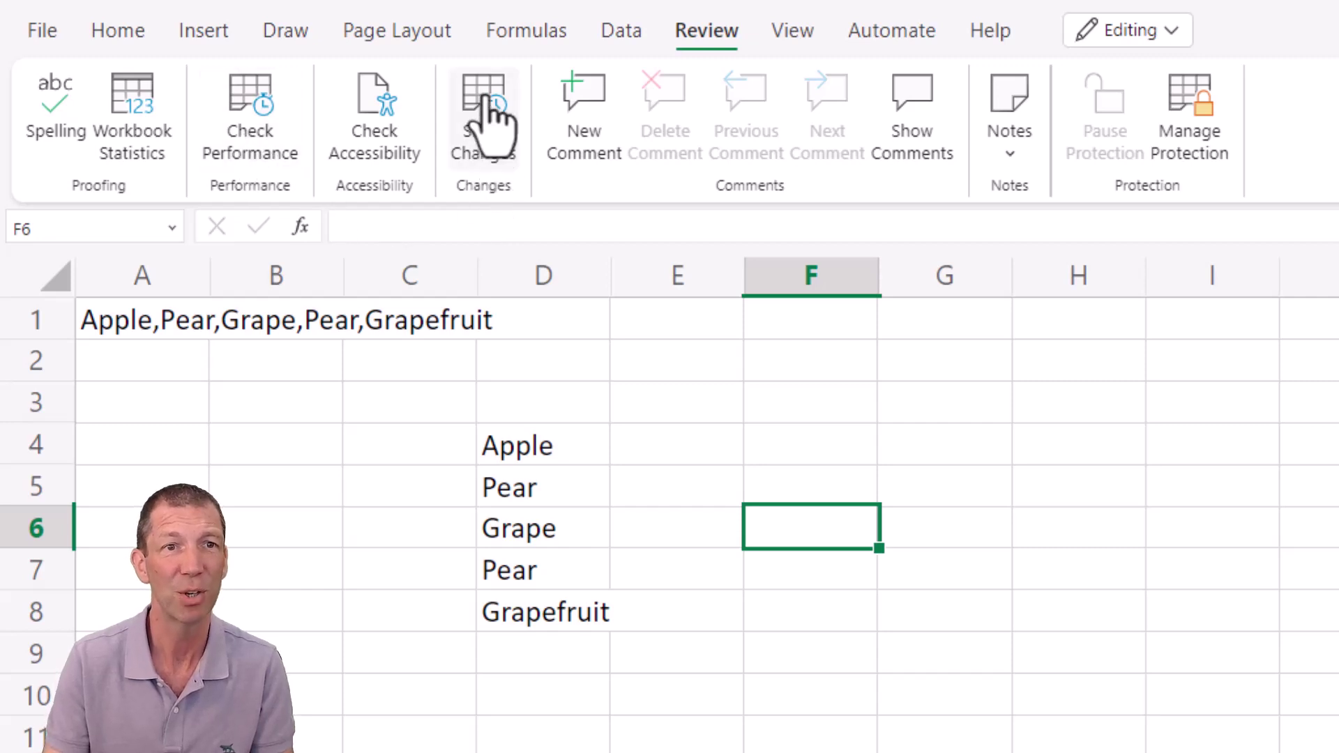
left_click(492, 160)
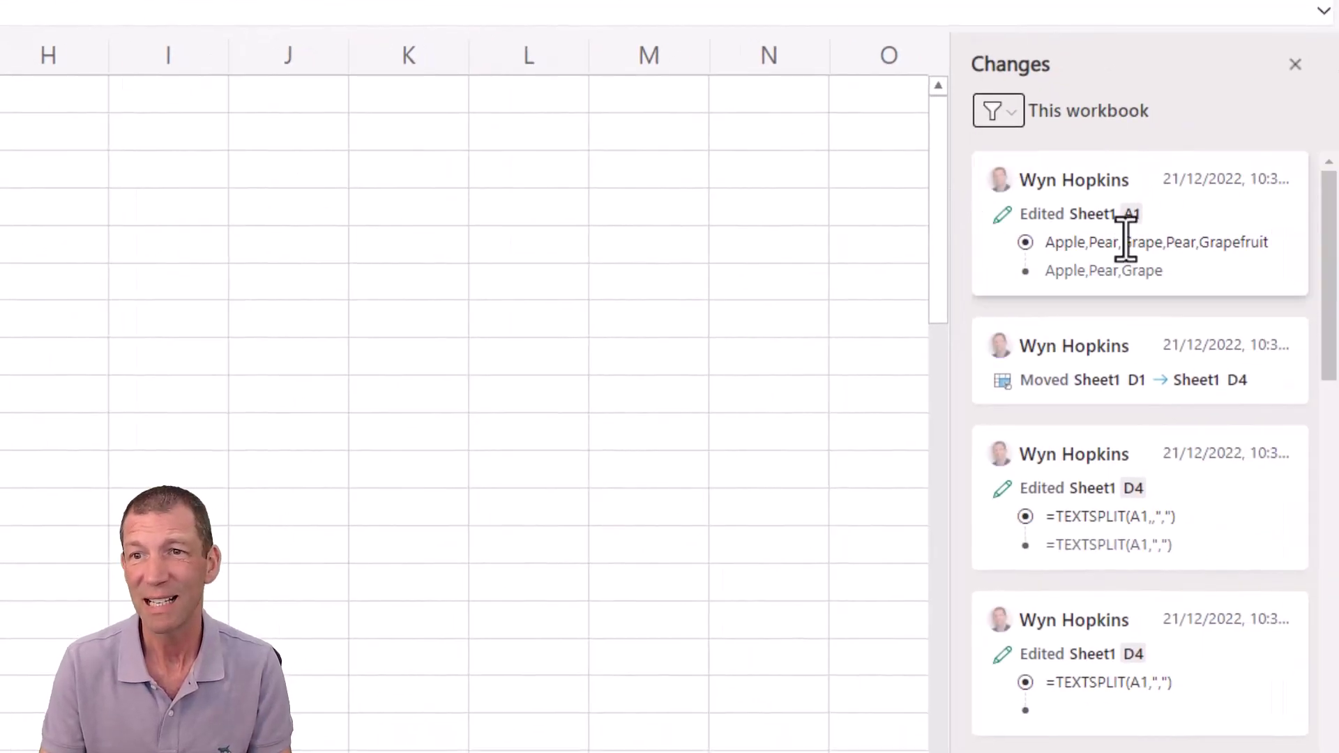
left_click(1053, 374)
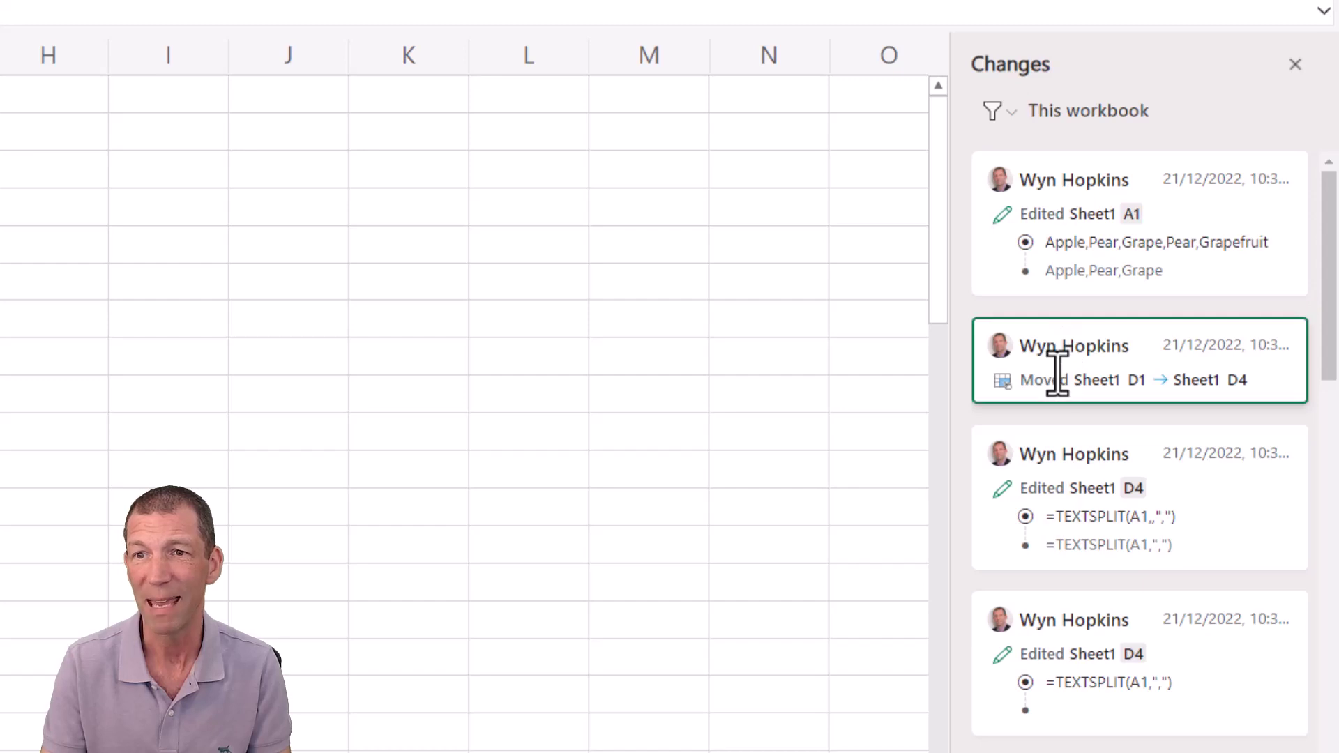
left_click(1047, 454)
left_click(1064, 383)
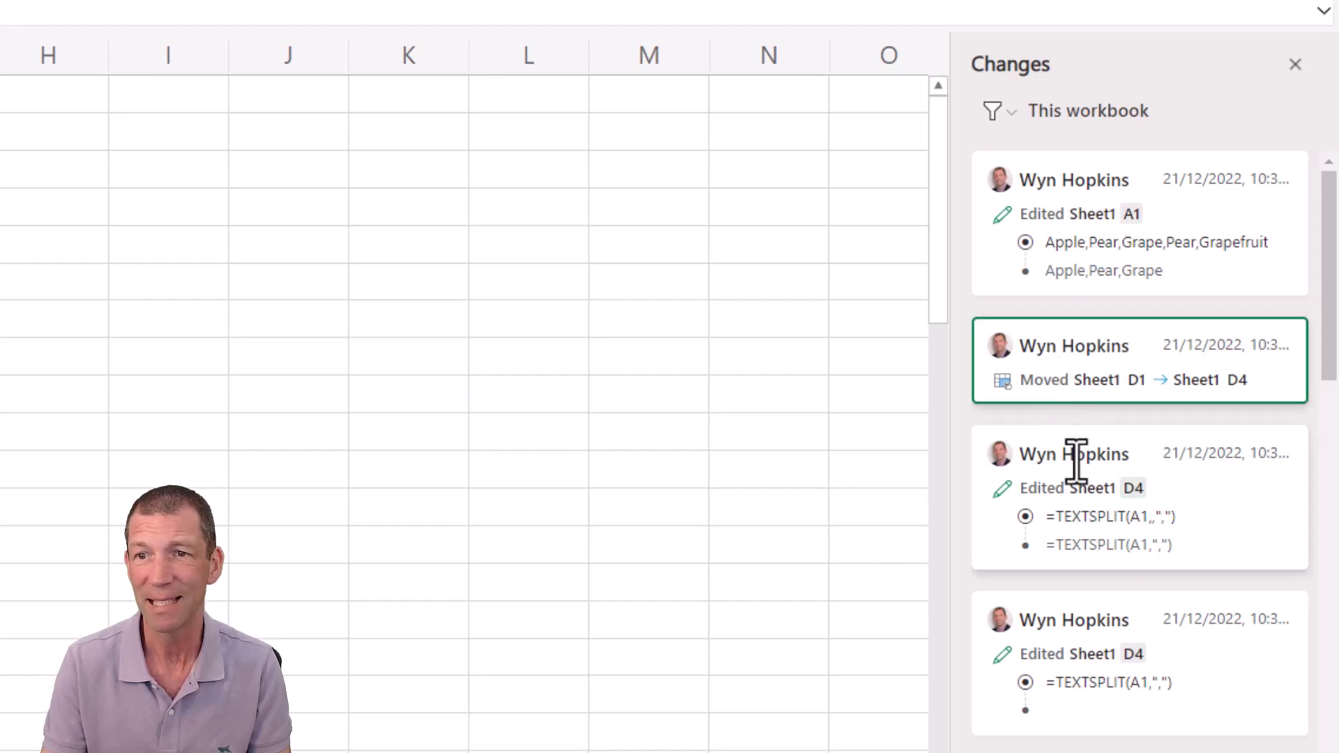
left_click(1081, 668)
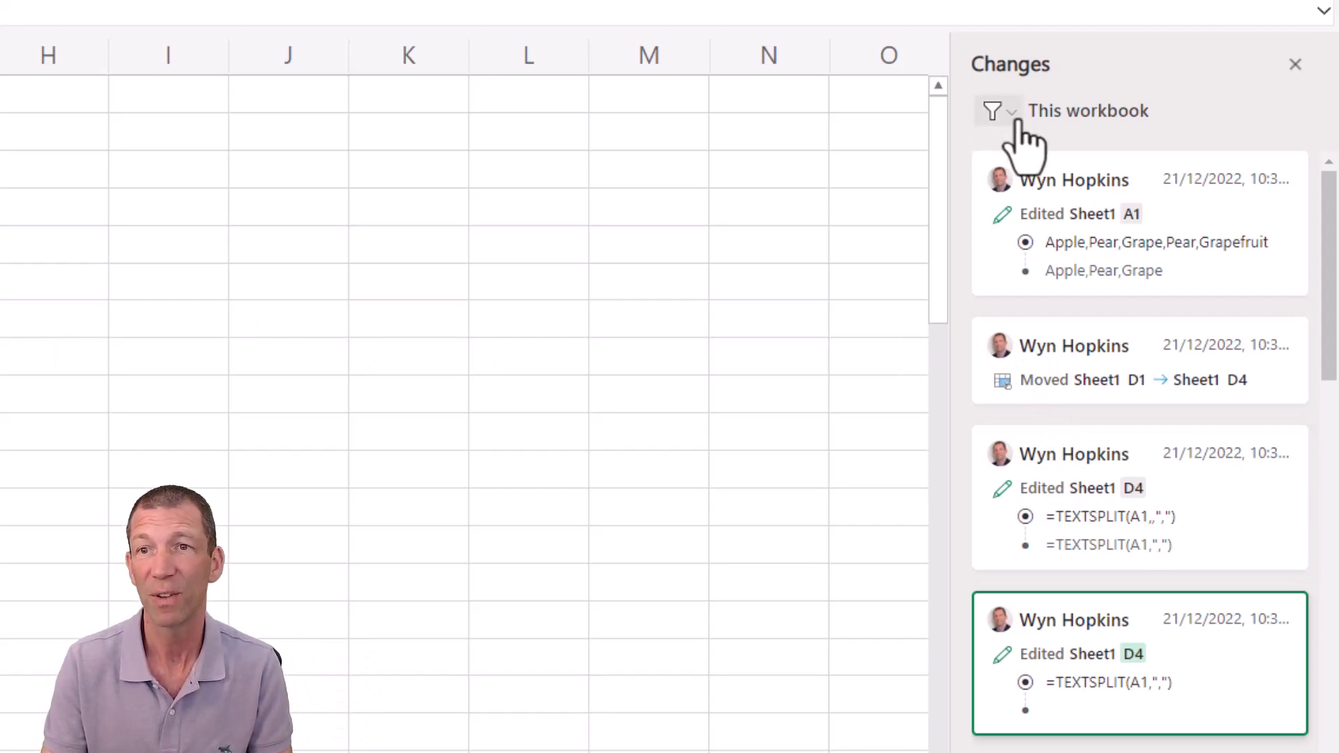
Look over the change-history filter options, then close the Changes pane
left_click(1008, 115)
mouse_move(1032, 199)
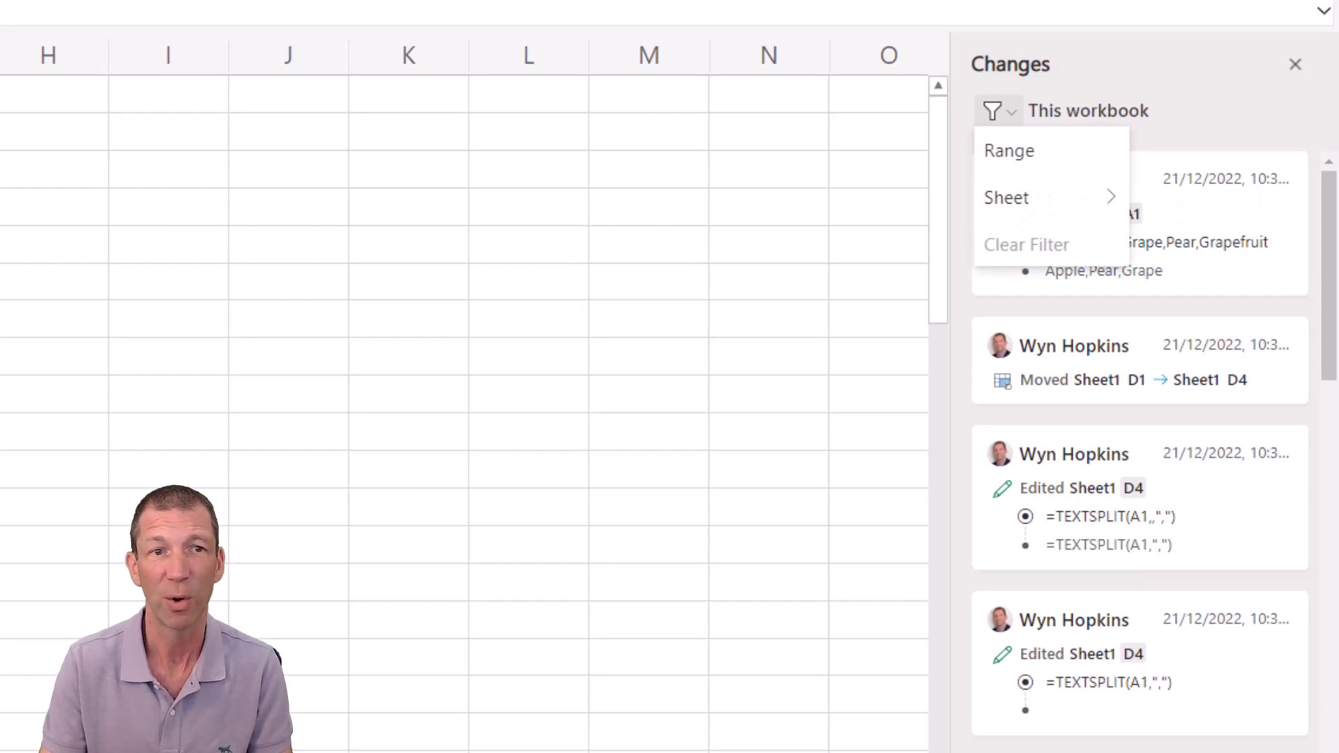
key("Escape")
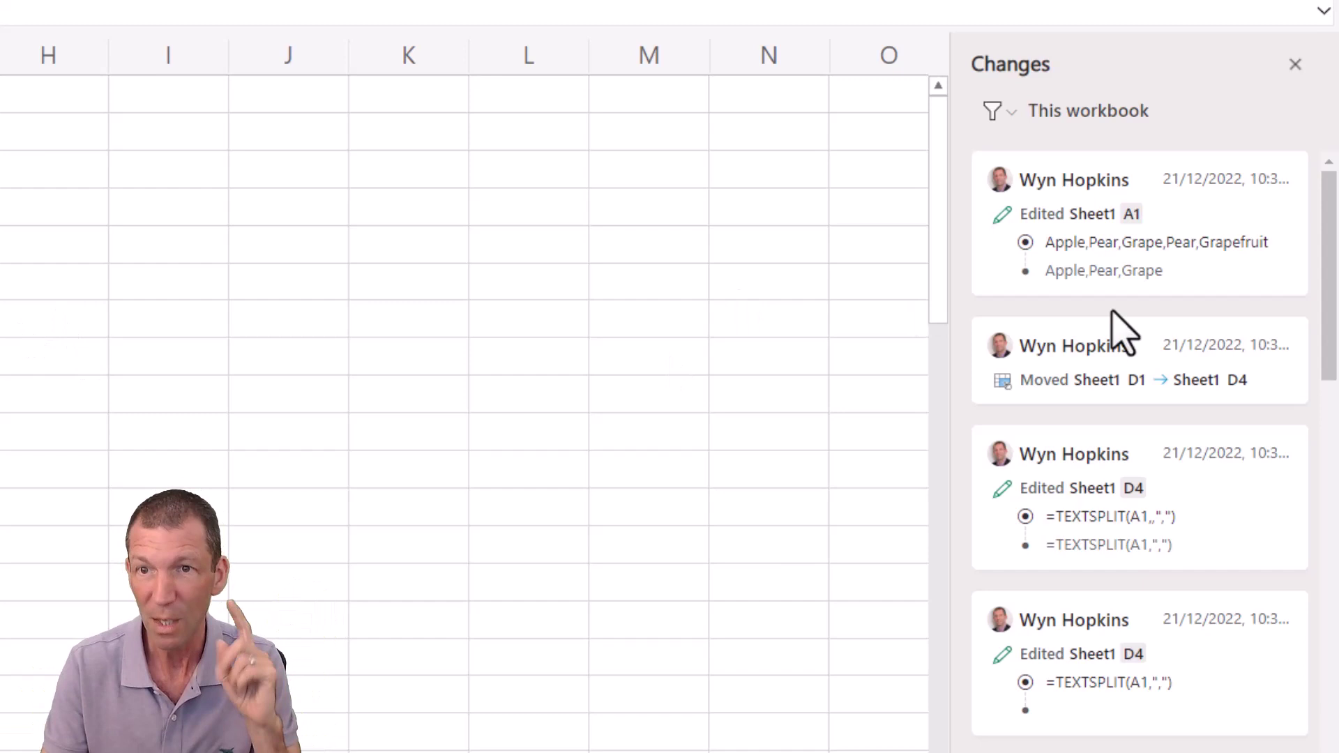
left_click(1296, 64)
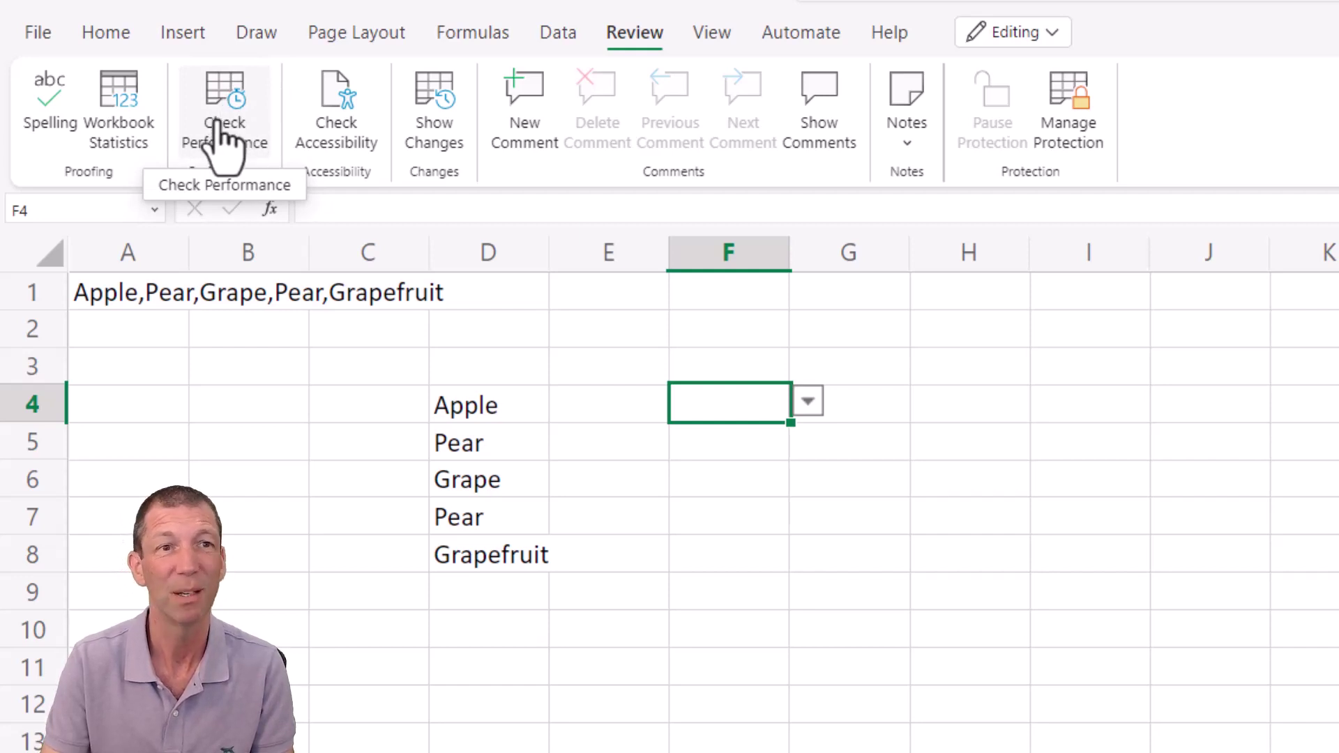
Run Check Performance, which reports no optimization needed, and close its results pane
left_click(221, 139)
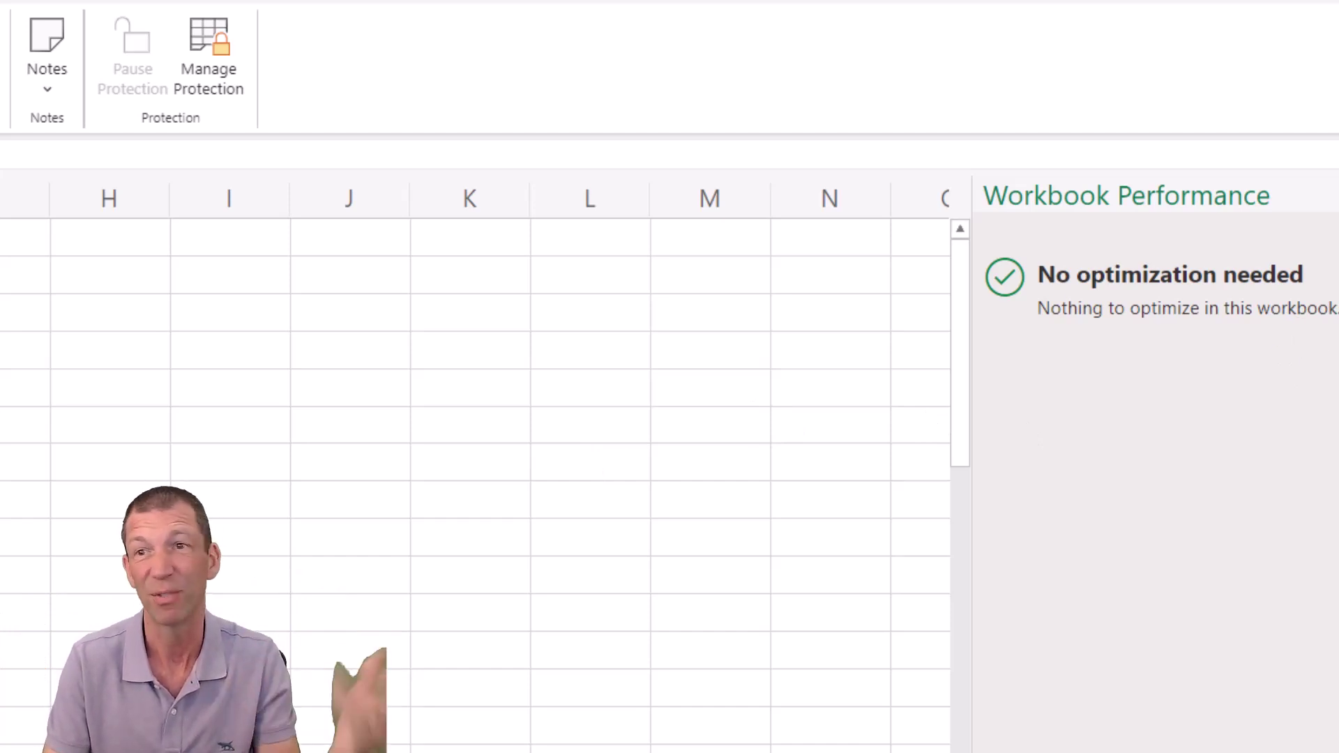
left_click(1333, 195)
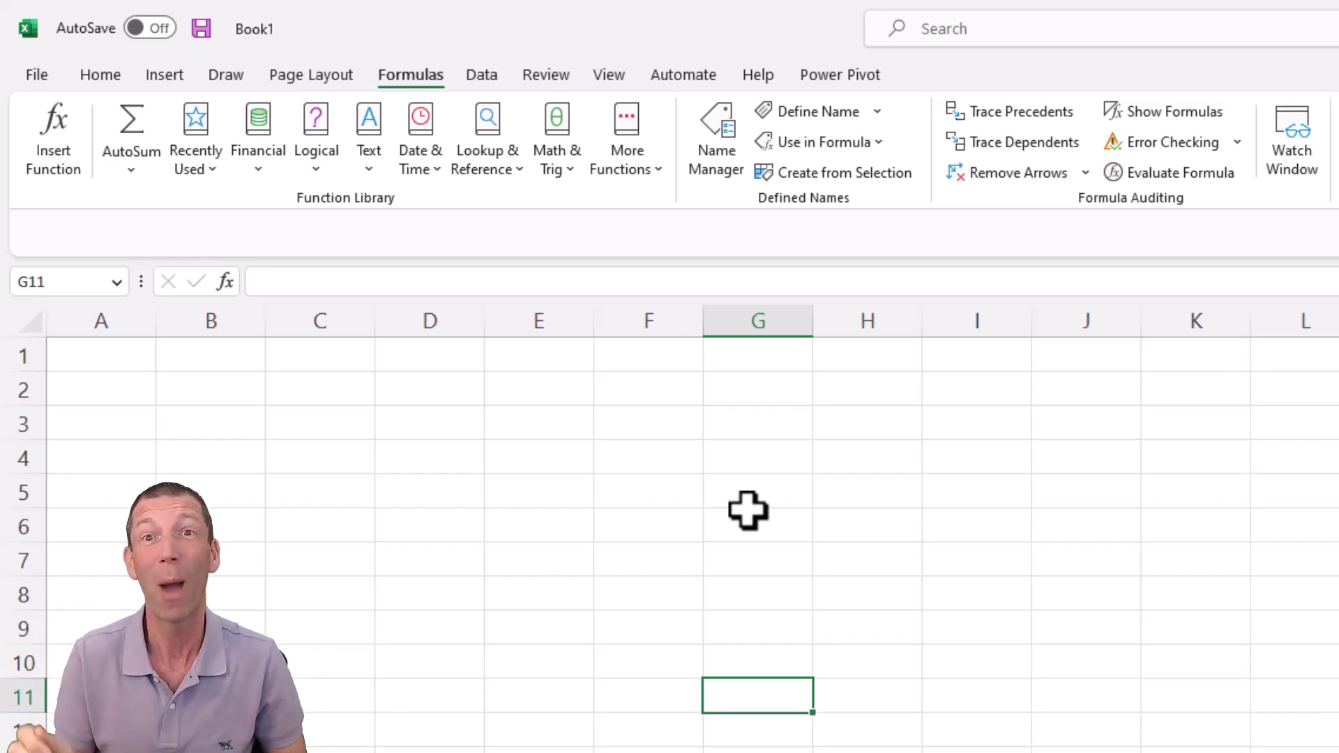
key("alt+F12")
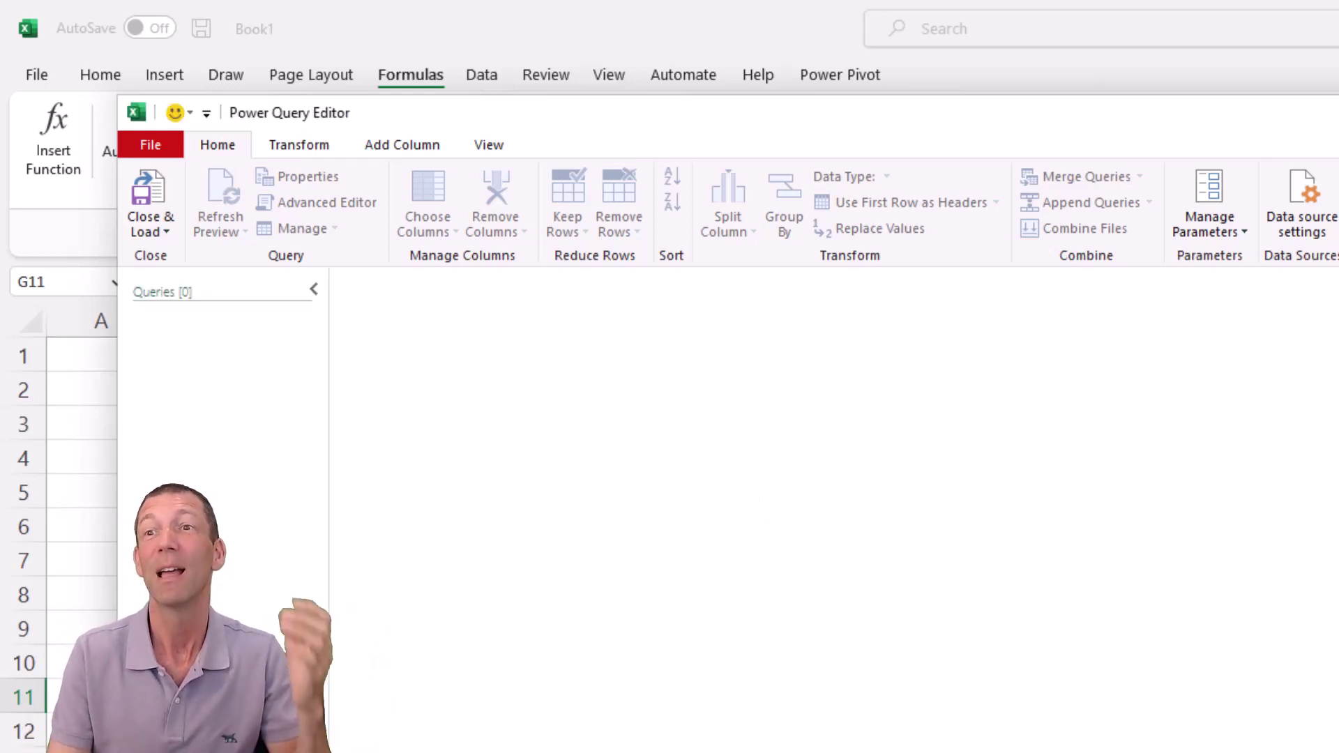
key("alt+F4")
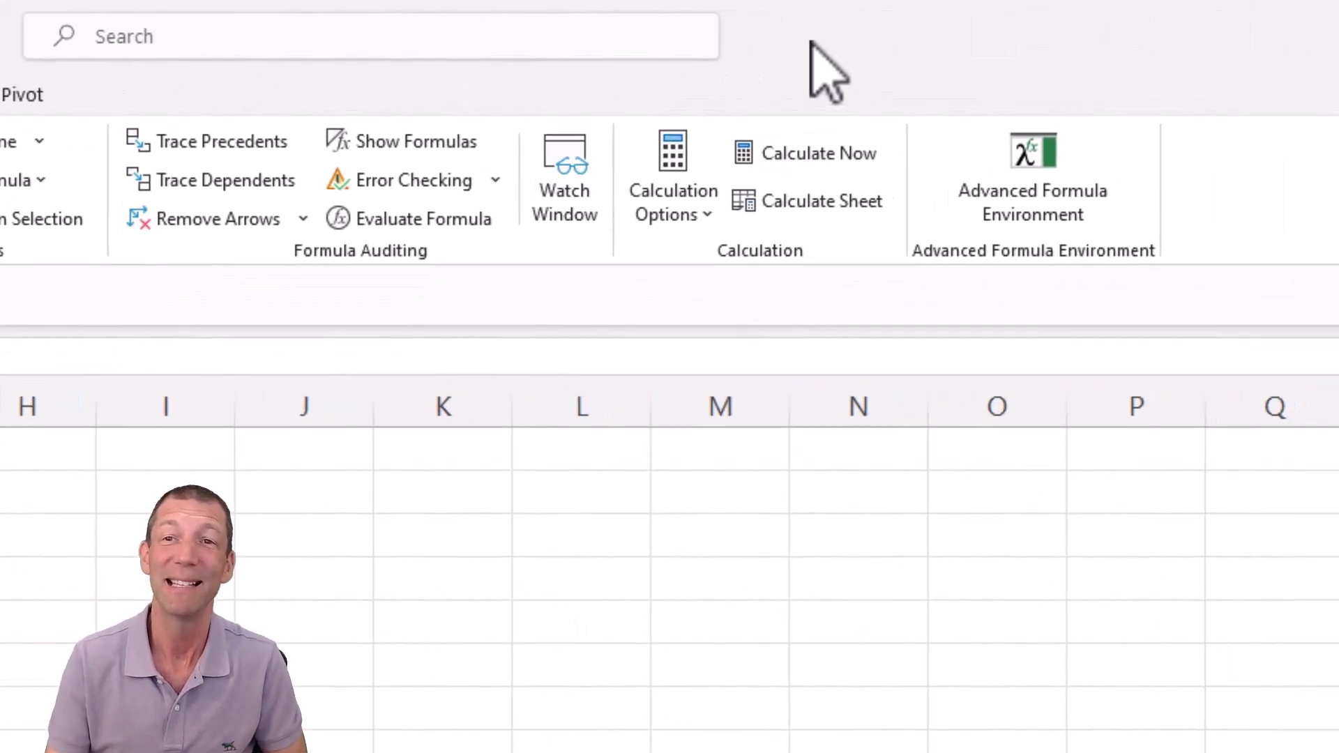